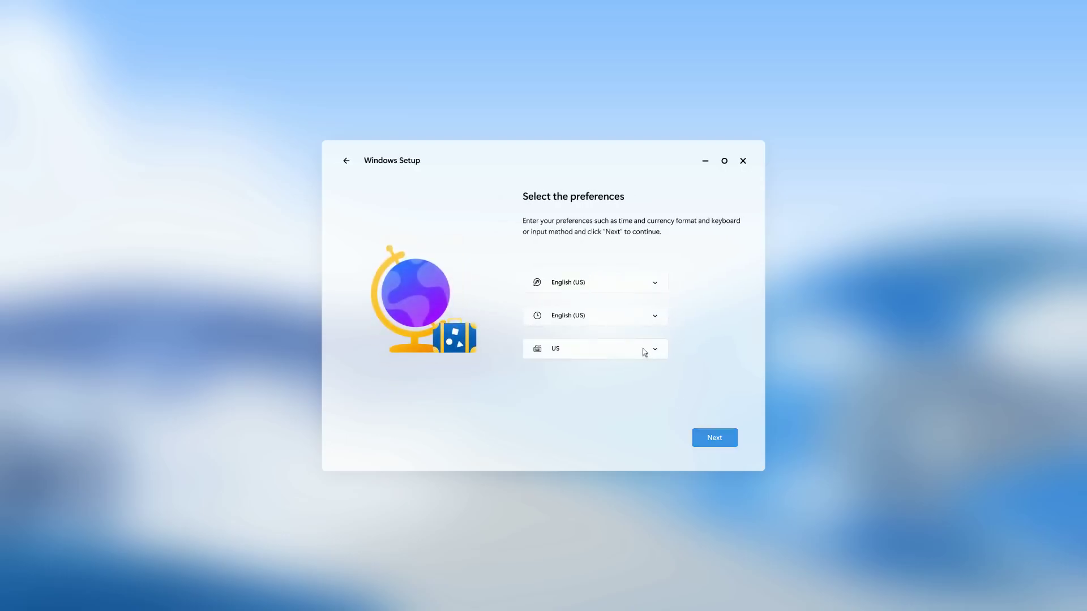
# Accept the English (US) language, format and US keyboard preferences, and choose Install as the setup option.
pyautogui.click(714, 439)
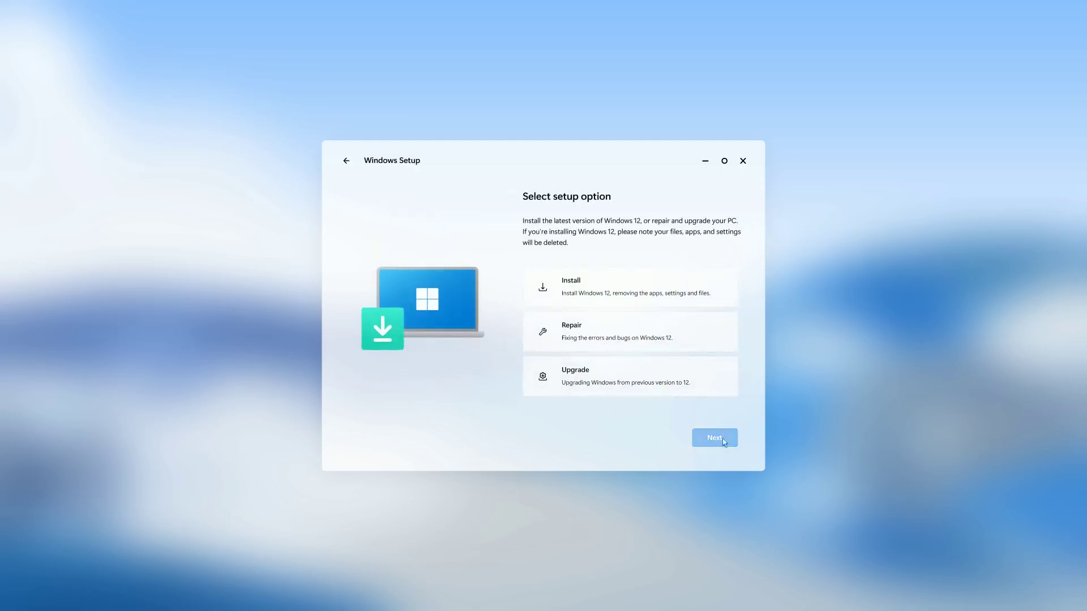
pyautogui.click(648, 299)
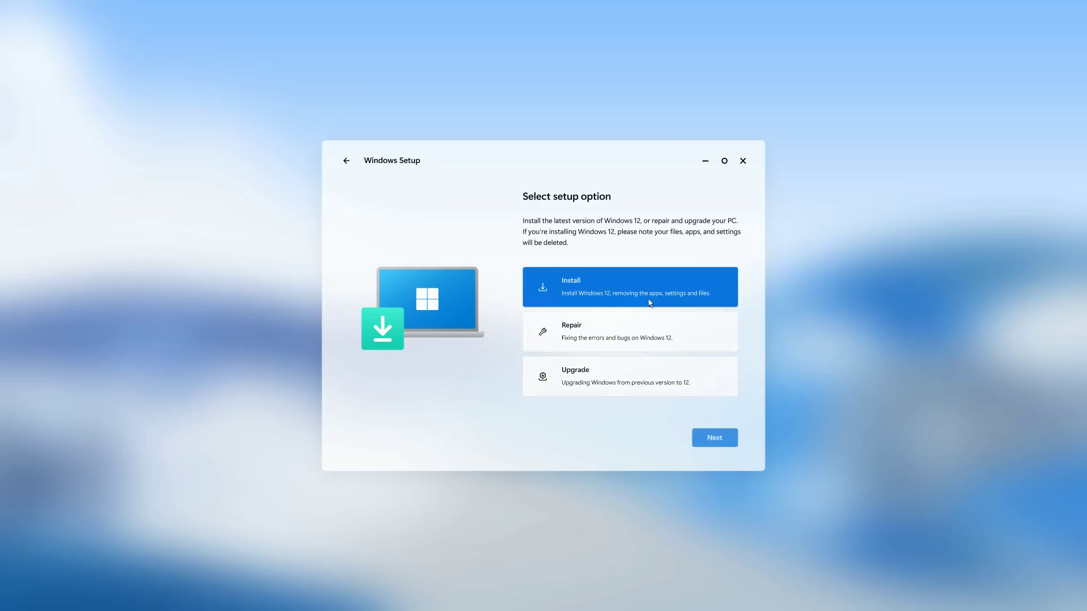
pyautogui.click(717, 445)
# Enter the Windows product key and submit it.
pyautogui.click(683, 334)
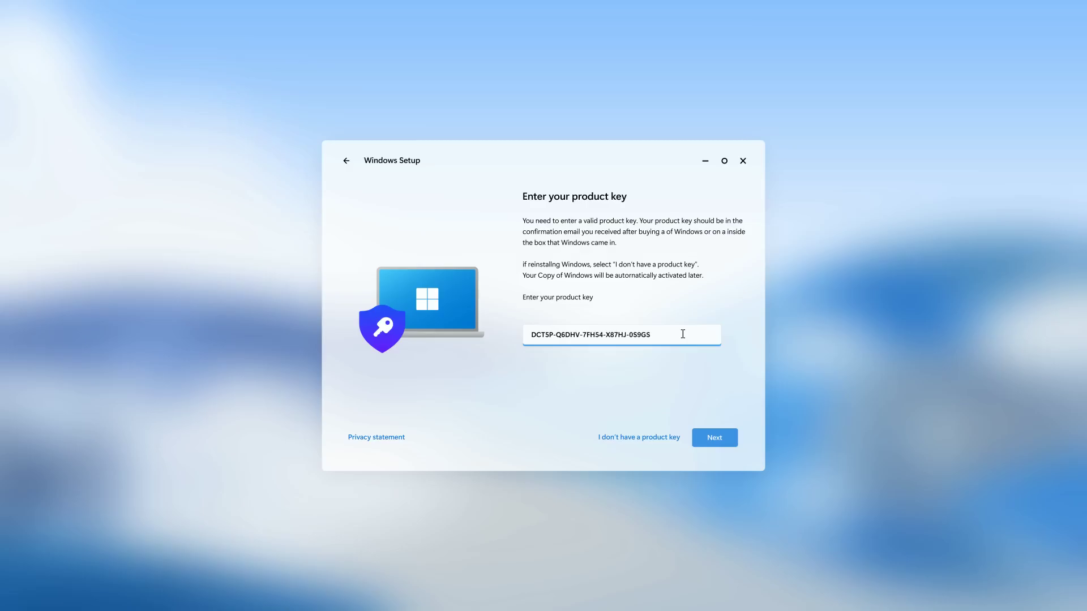
pyautogui.click(730, 438)
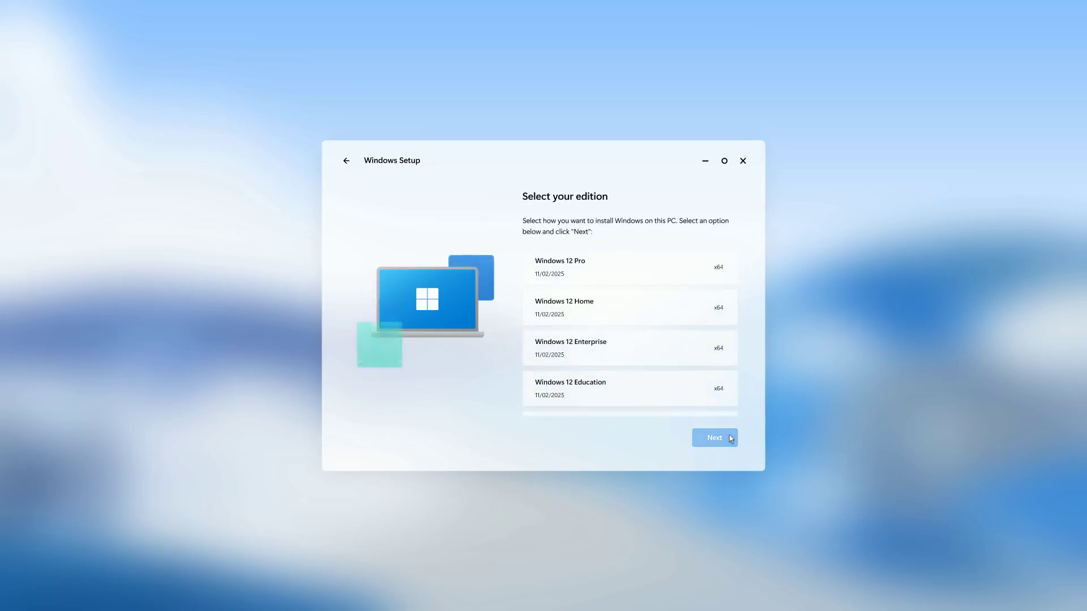
# Choose the Windows 12 Pro x64 edition and continue to the install location selection.
pyautogui.click(679, 282)
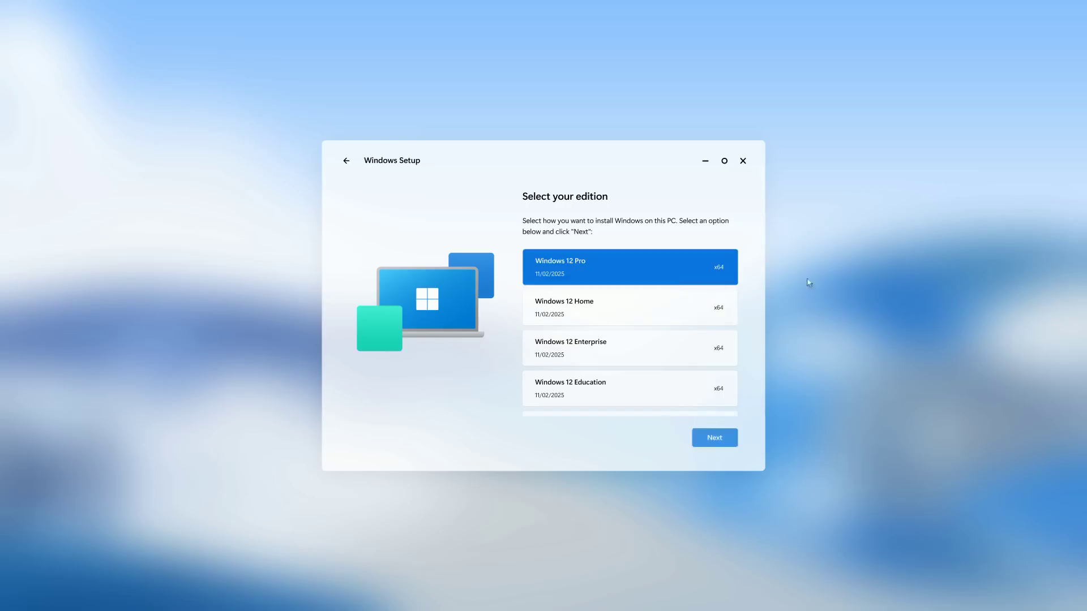
pyautogui.click(716, 441)
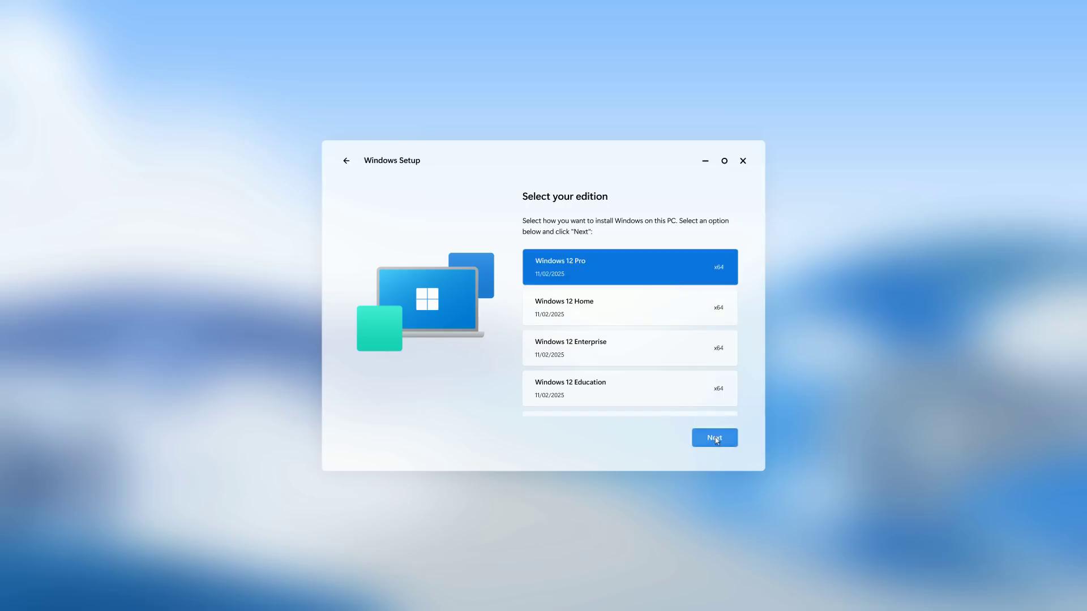
pyautogui.click(528, 439)
pyautogui.click(724, 443)
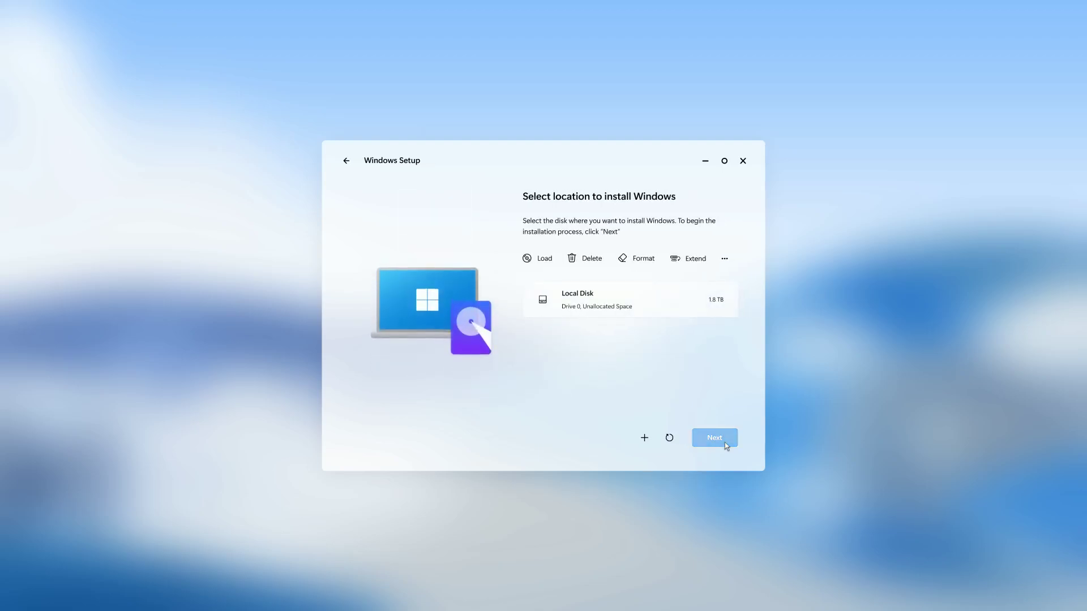
# Select Local Disk, Drive 0 Unallocated Space, as the install location and start the installation.
pyautogui.click(647, 314)
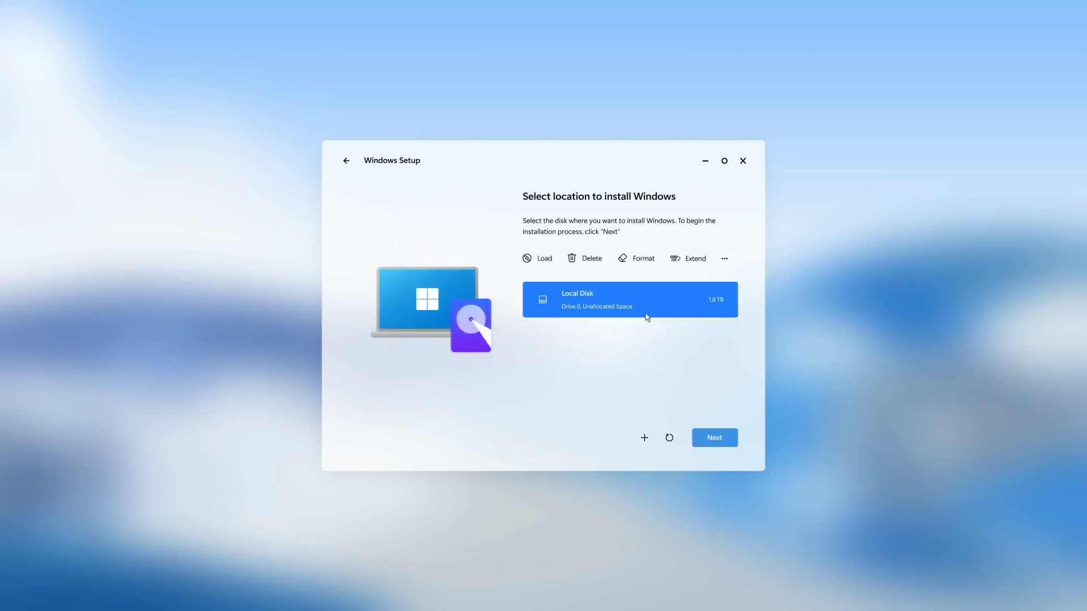
pyautogui.click(714, 440)
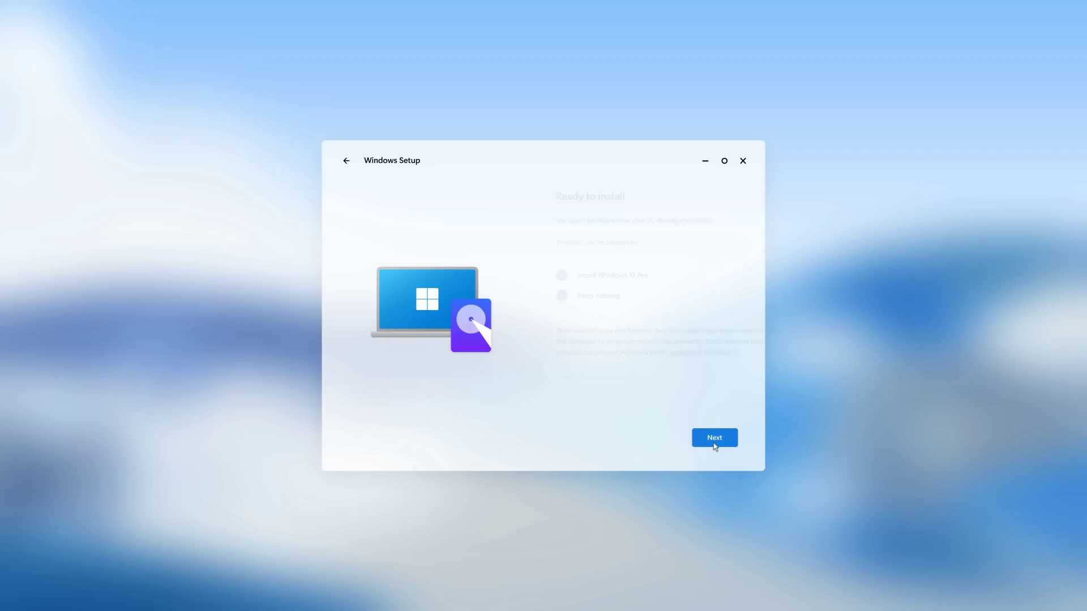
pyautogui.click(713, 442)
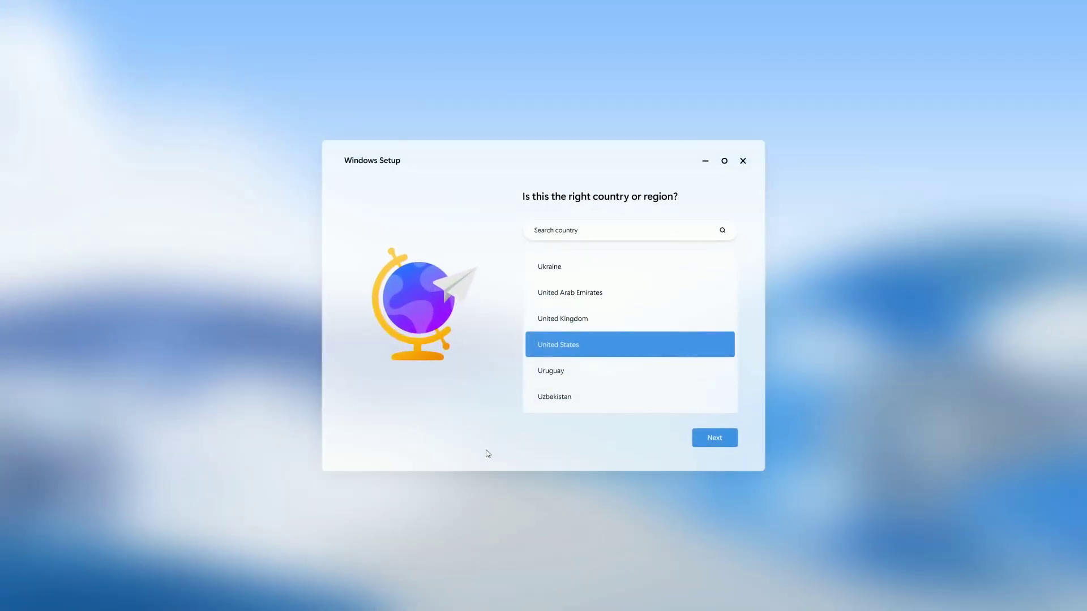
# Confirm United States as the region and US as the keyboard layout, and continue to device naming.
pyautogui.click(727, 445)
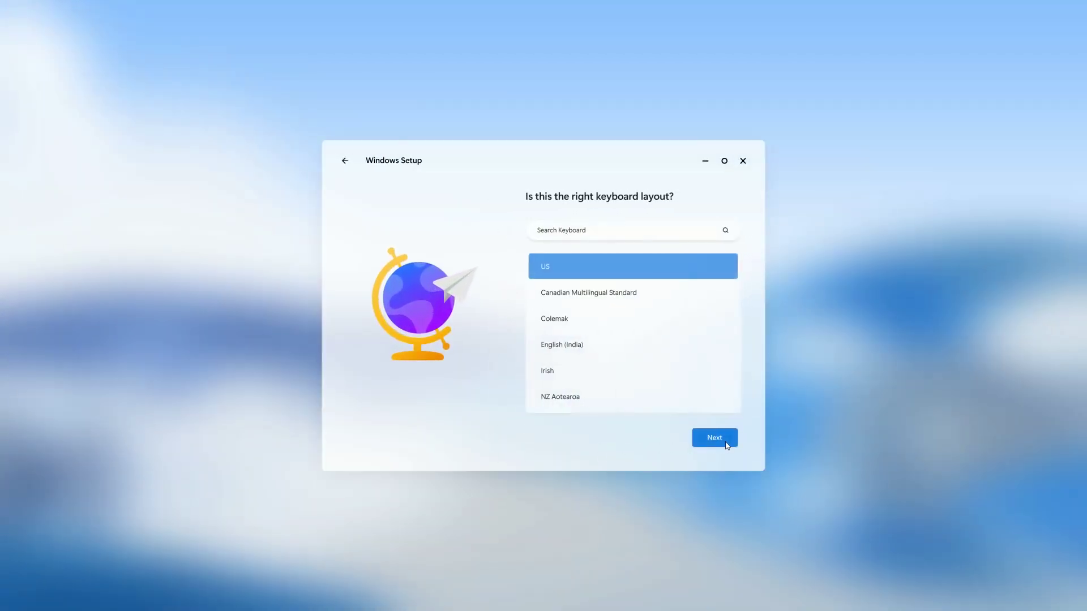
pyautogui.click(727, 445)
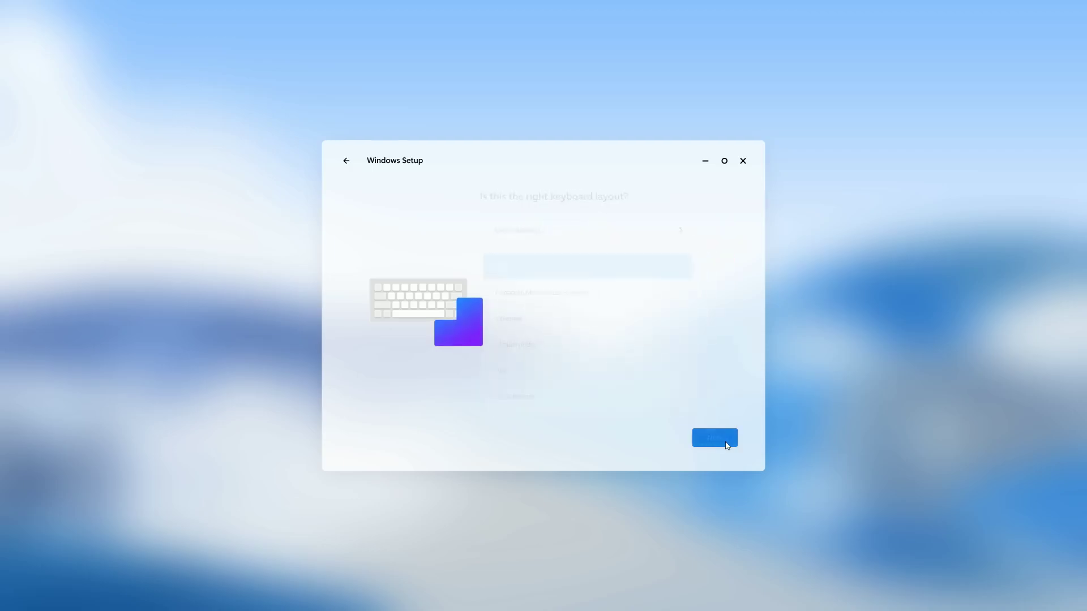
pyautogui.click(714, 437)
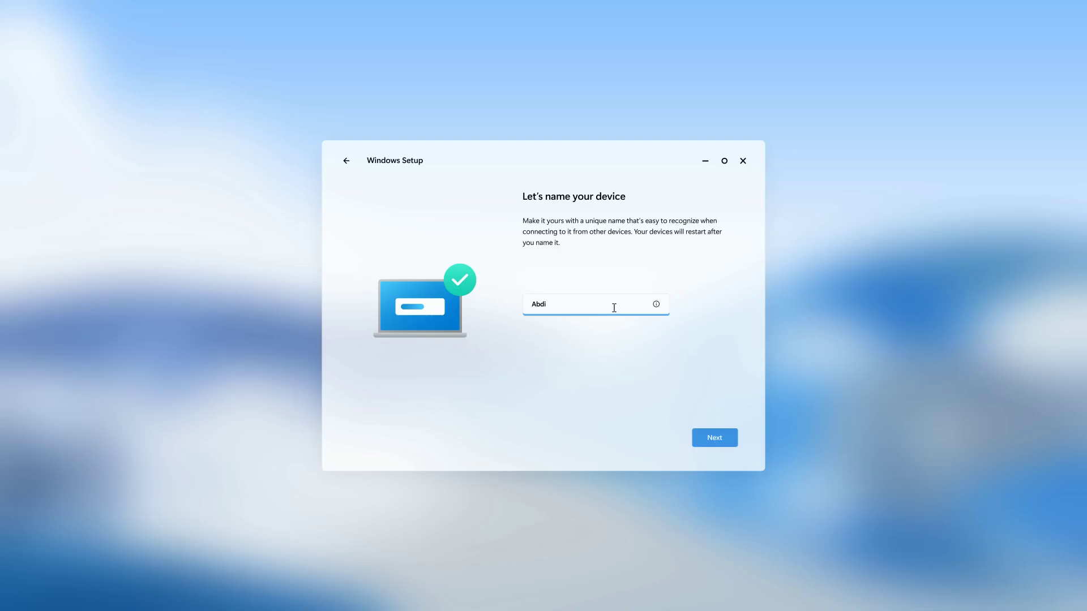
# Enter a name for the device and choose to set it up for personal use.
pyautogui.click(710, 448)
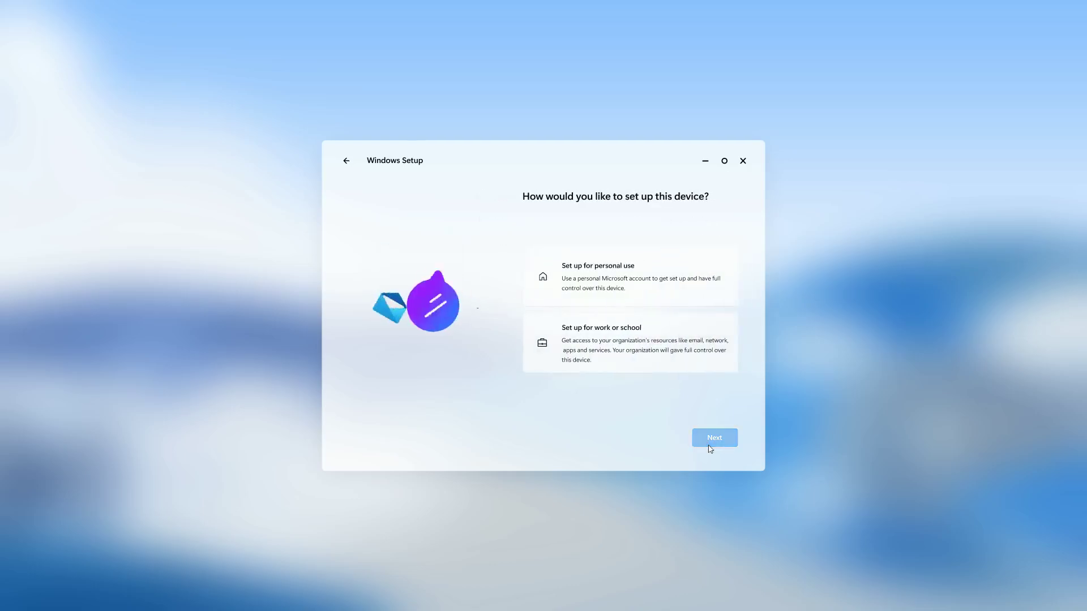
pyautogui.click(665, 288)
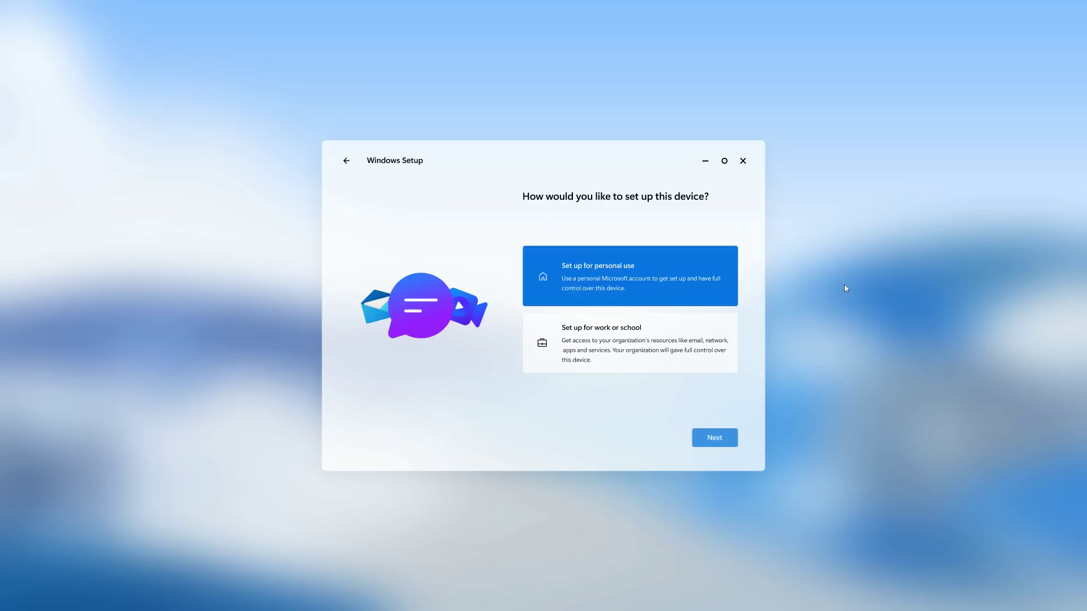
pyautogui.click(723, 447)
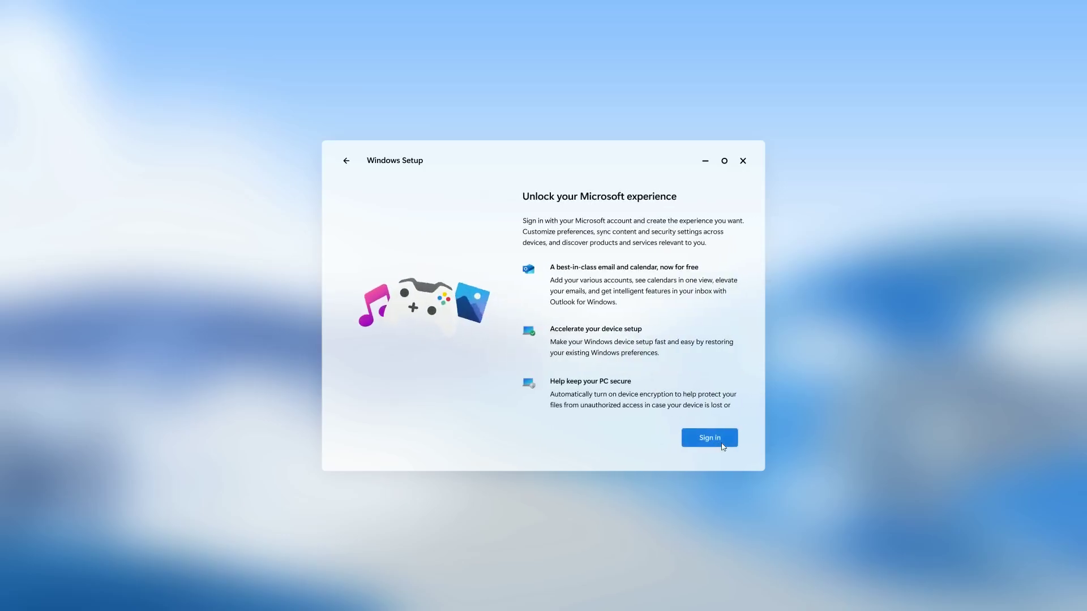
# Sign in with a Microsoft account by entering the account's e-mail address and password.
pyautogui.click(723, 447)
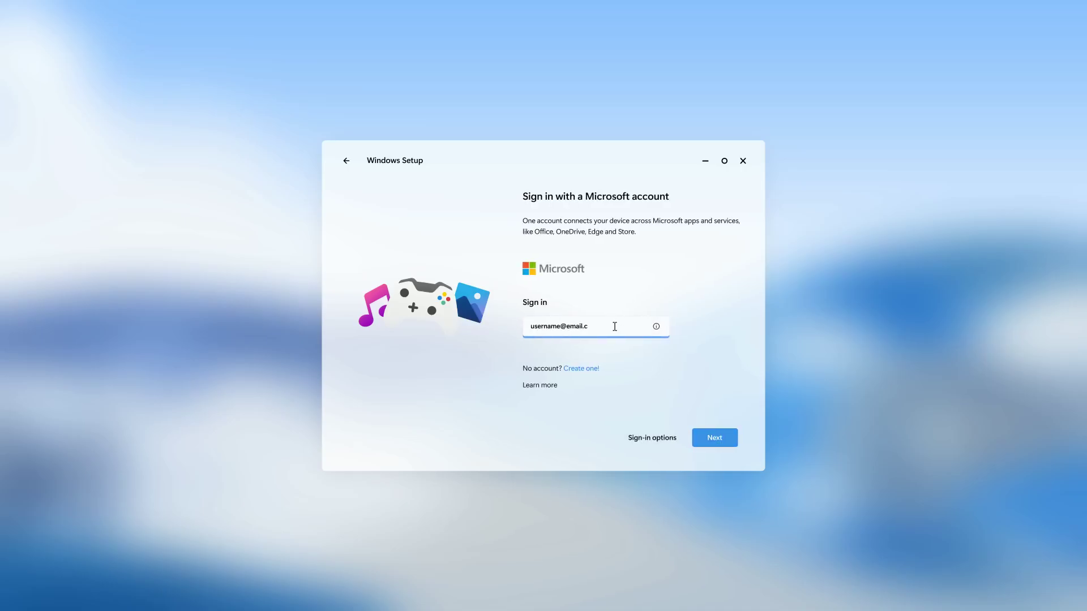
pyautogui.click(722, 445)
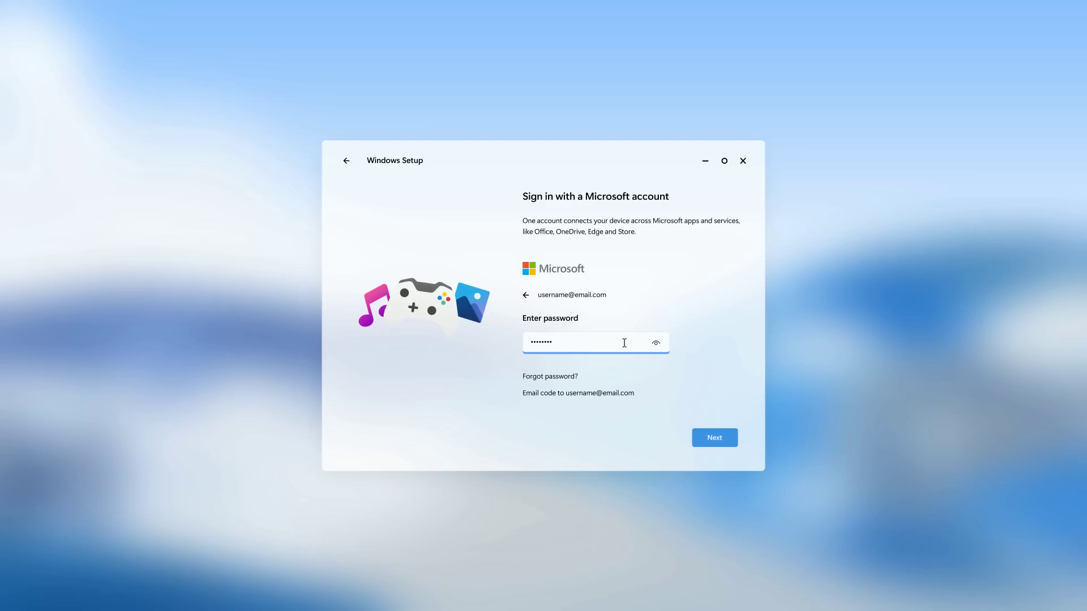
pyautogui.click(709, 434)
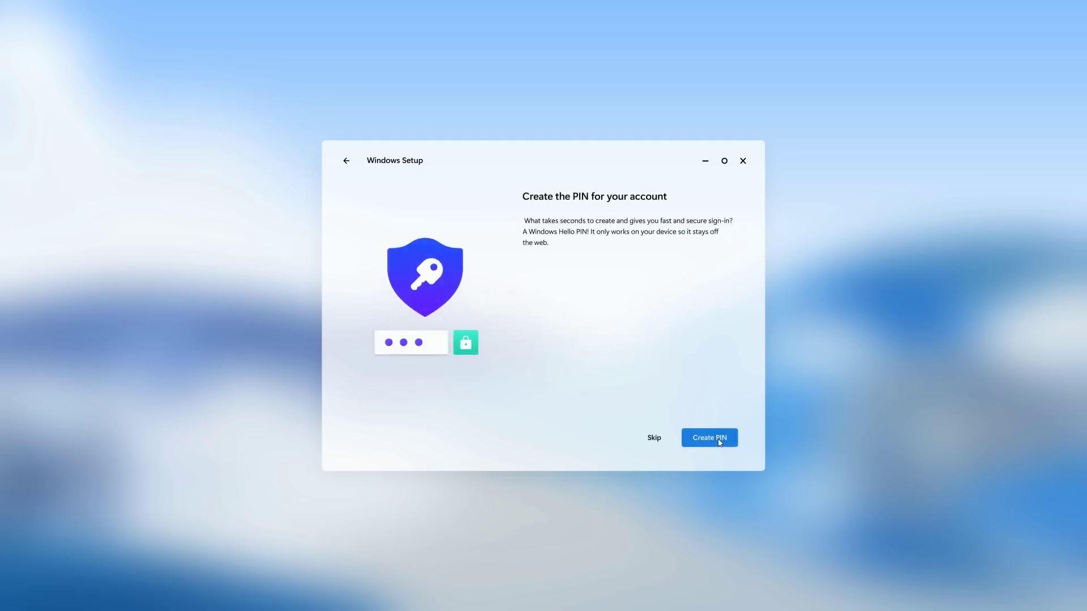
# Create a Windows Hello PIN for the account by entering and confirming the PIN.
pyautogui.click(718, 441)
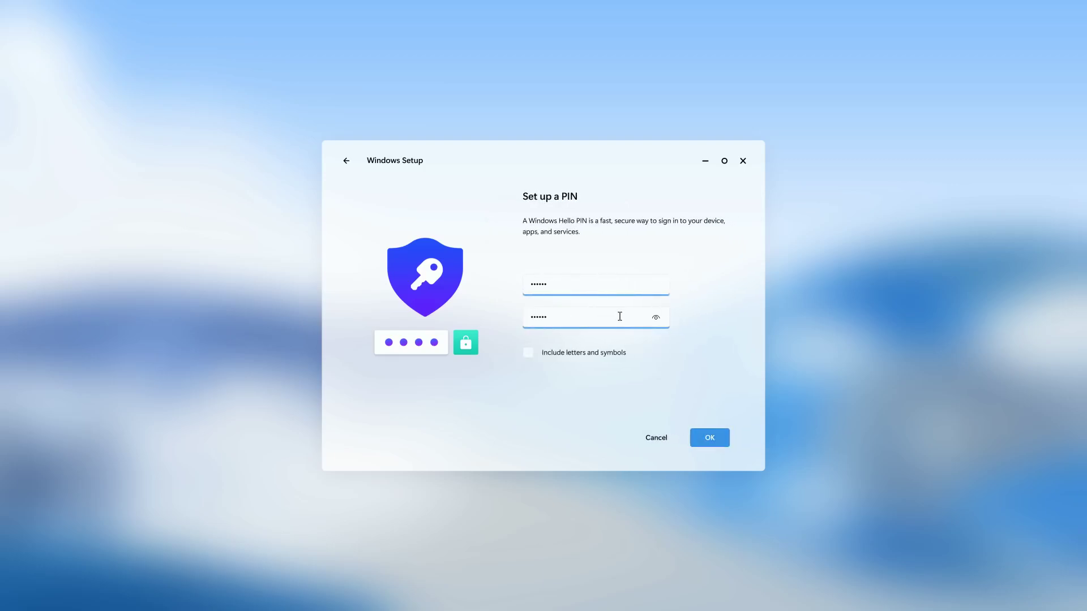
pyautogui.click(699, 446)
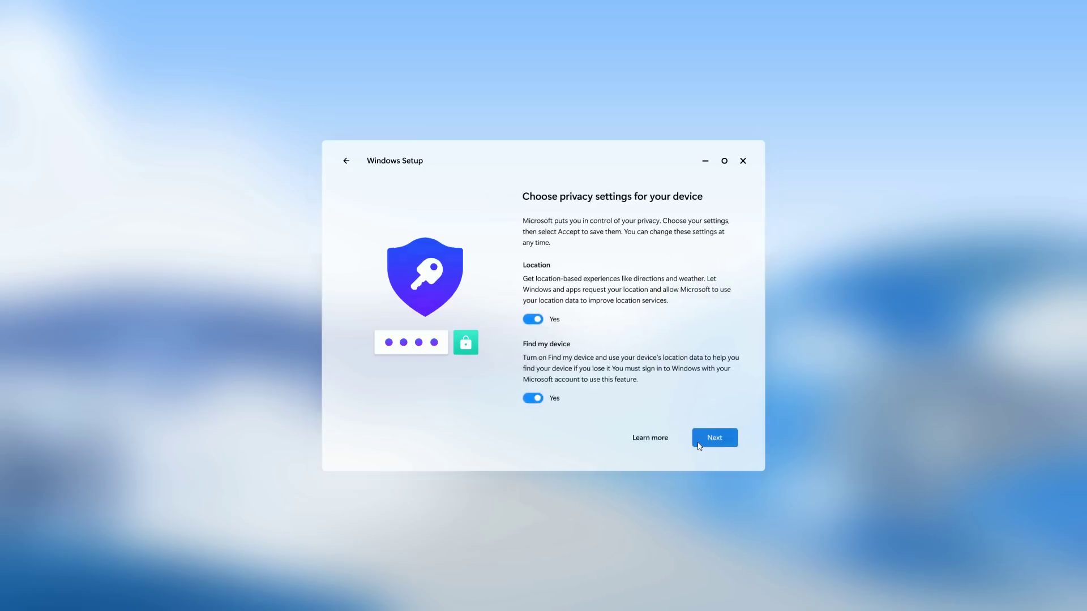
# Accept the device privacy settings, keeping Location, Find my device, Tailored experiences and Advertising ID set to Yes.
pyautogui.click(699, 446)
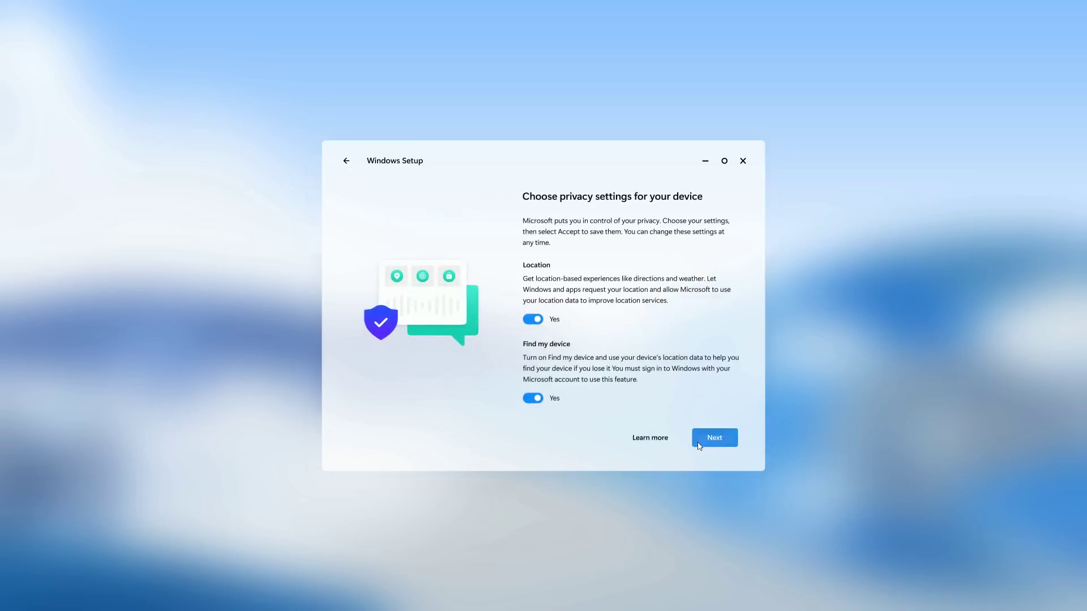
pyautogui.click(699, 446)
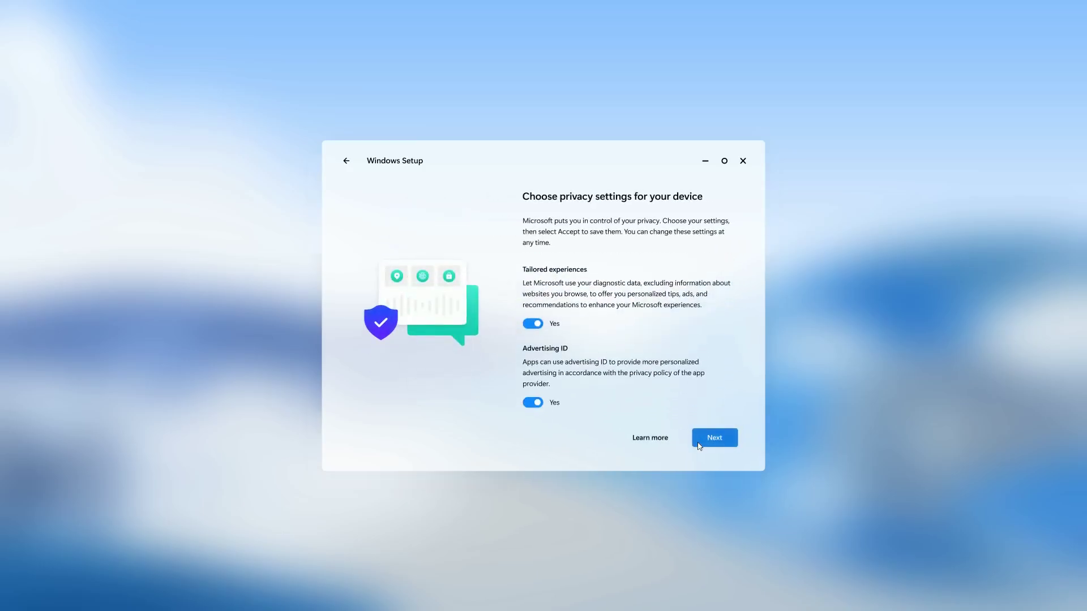
pyautogui.click(699, 447)
pyautogui.click(699, 446)
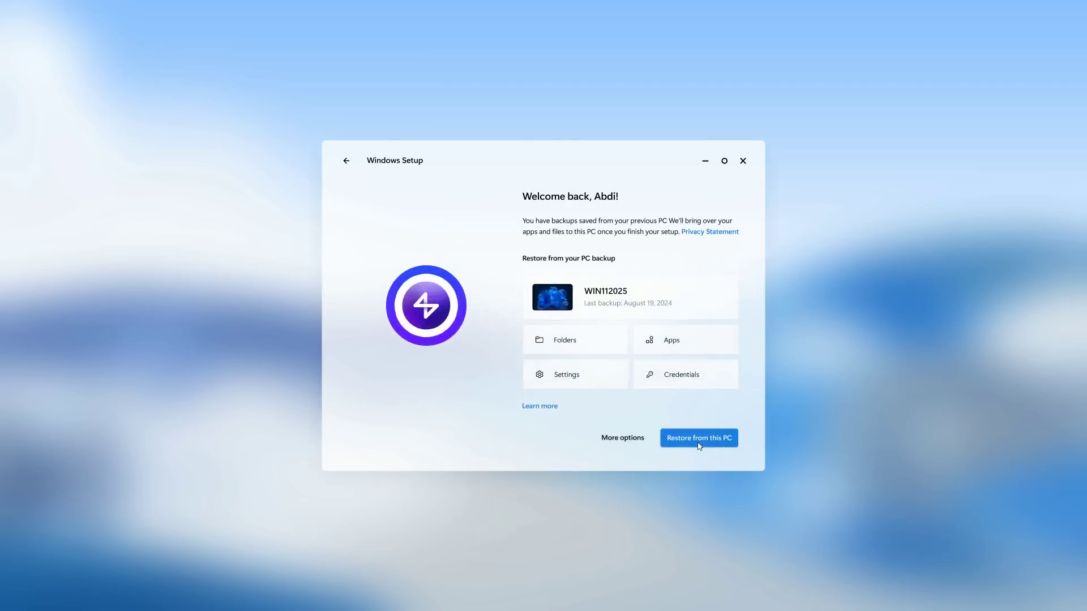
# Choose more options instead of restoring from the WIN112025 PC backup, and continue the setup.
pyautogui.click(628, 446)
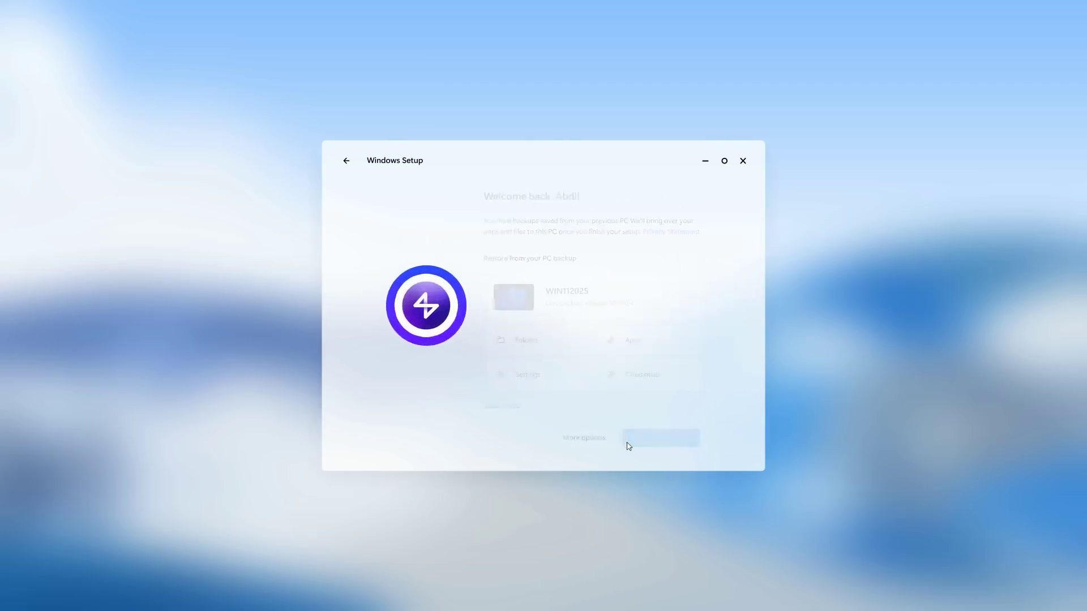
pyautogui.click(628, 446)
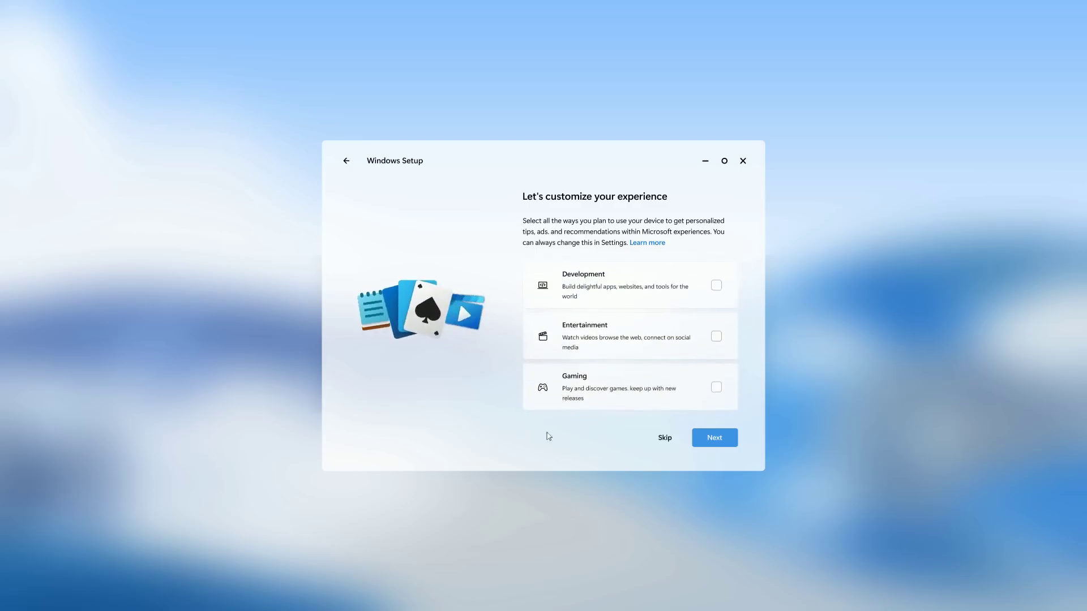
# Skip customizing the experience and use the recommended quick settings.
pyautogui.click(670, 440)
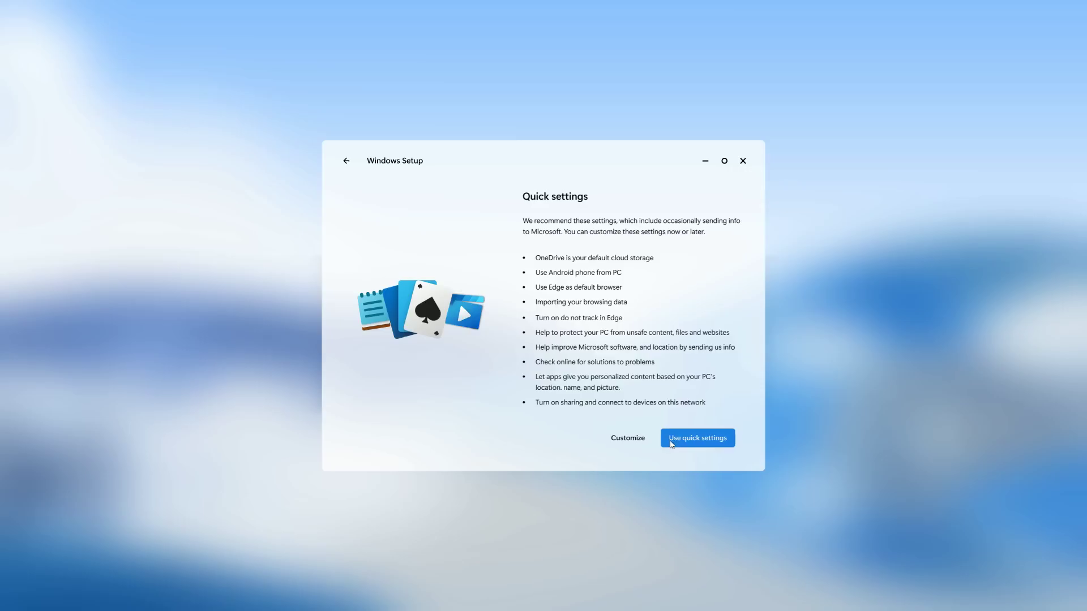
pyautogui.click(672, 441)
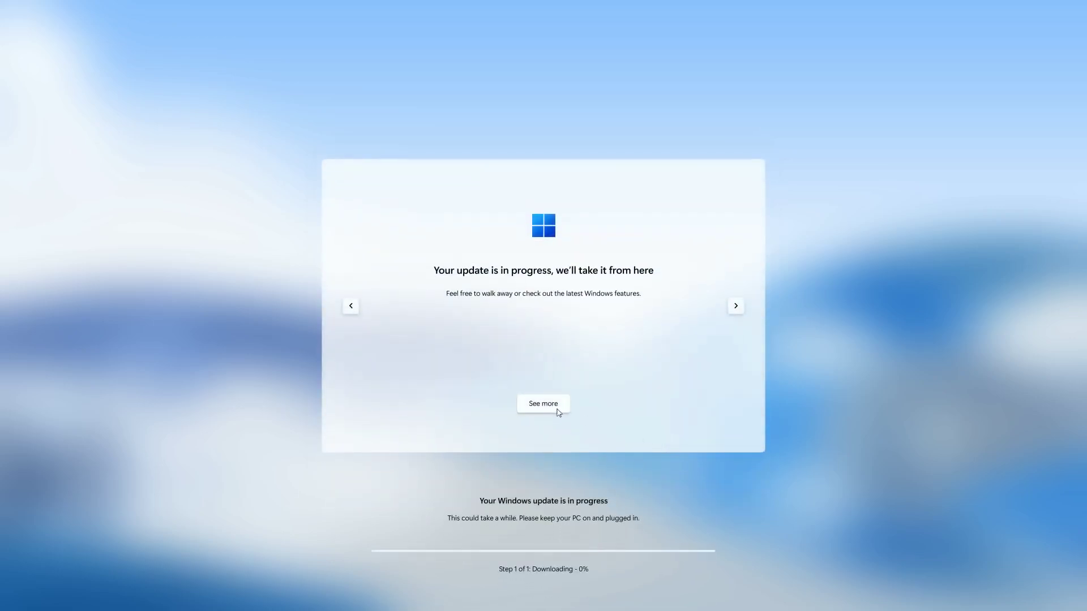
# Open the Windows feature tour during the update and page through its slides.
pyautogui.click(547, 407)
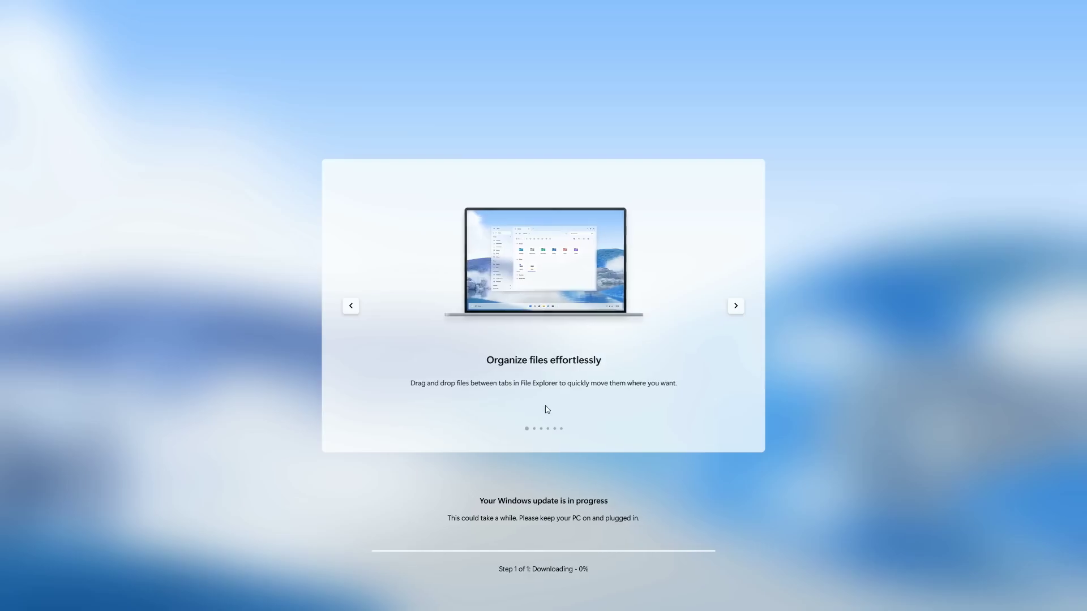
pyautogui.click(736, 307)
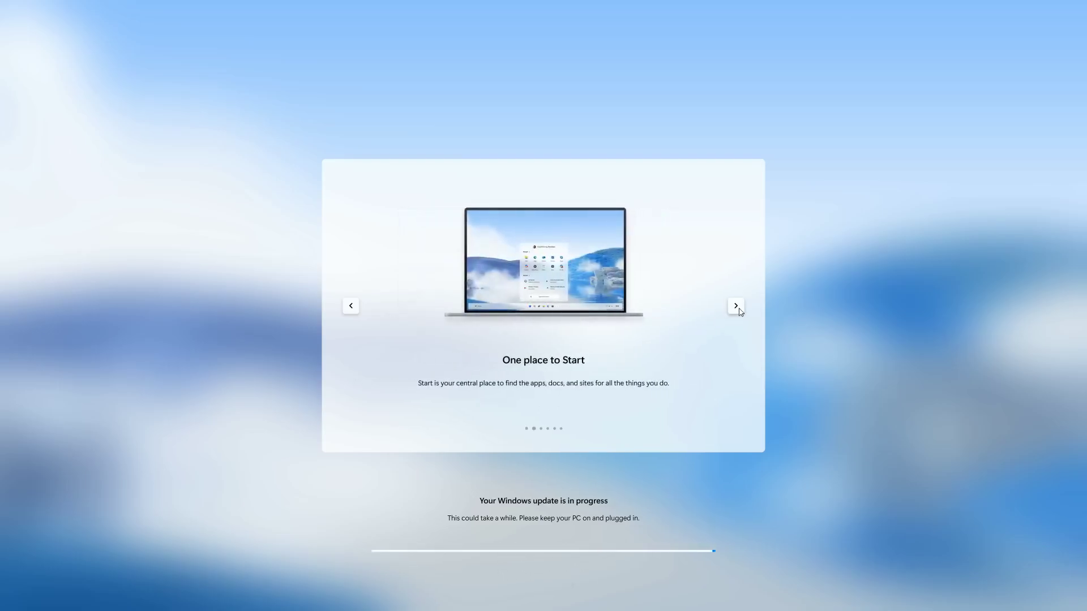
pyautogui.click(736, 306)
pyautogui.click(735, 306)
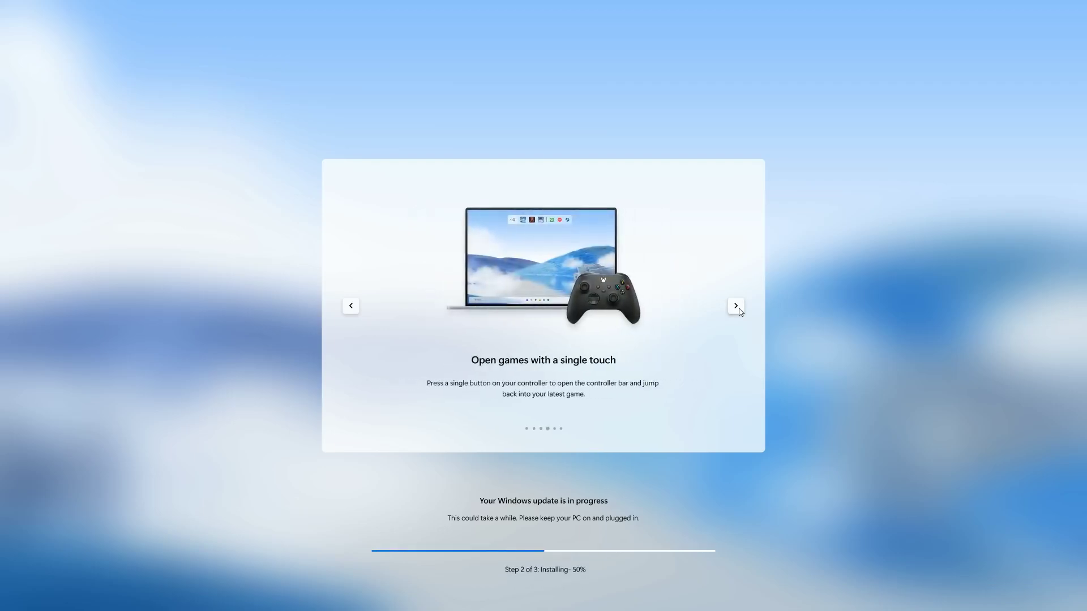
pyautogui.click(736, 307)
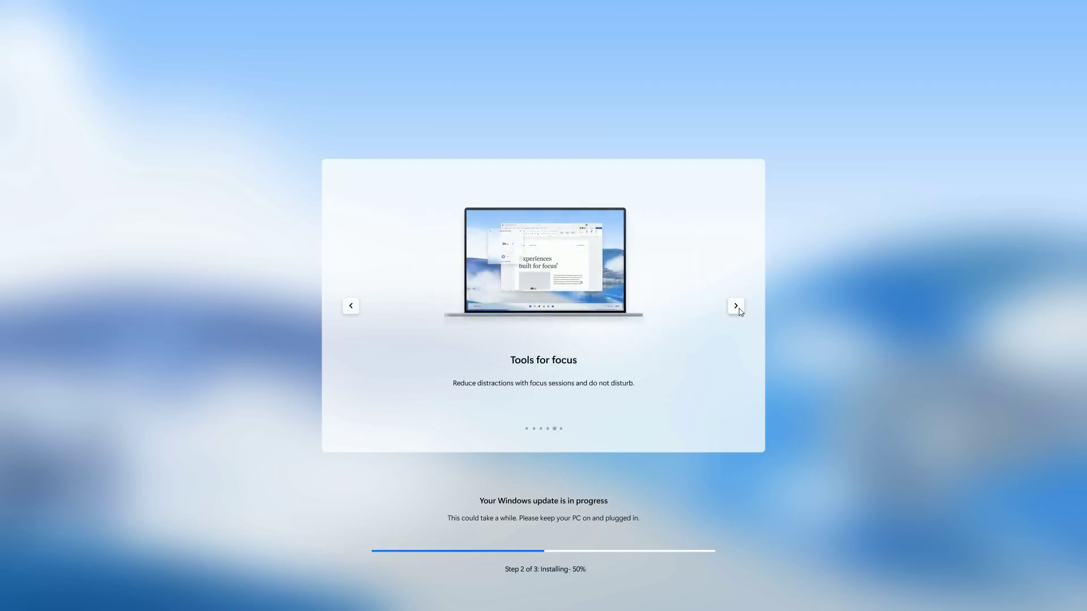
pyautogui.click(737, 307)
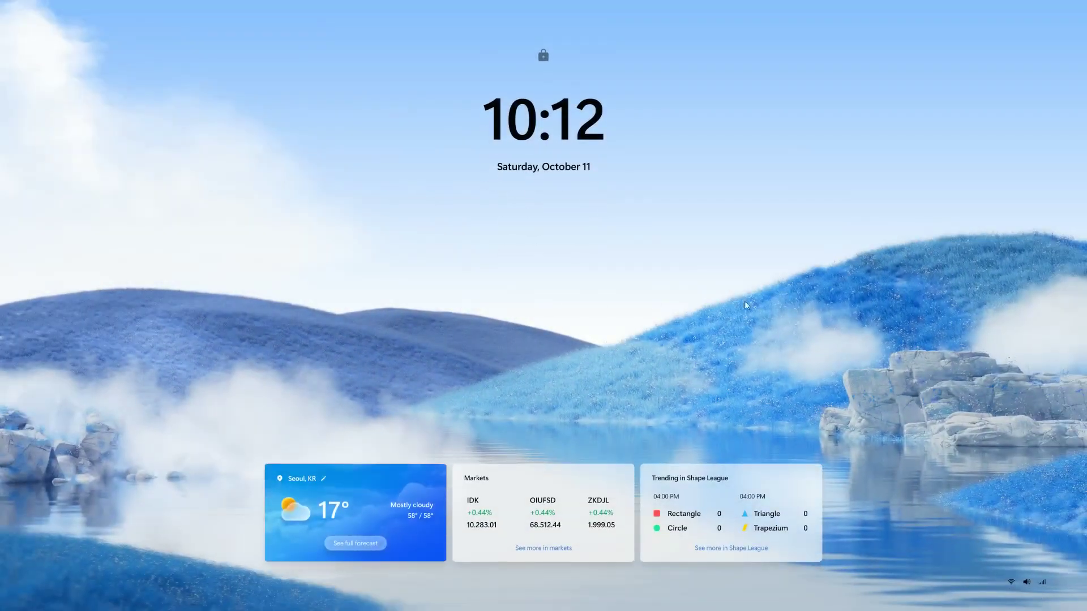
# Dismiss the lock screen and sign in to the desktop with the account PIN.
pyautogui.click(759, 205)
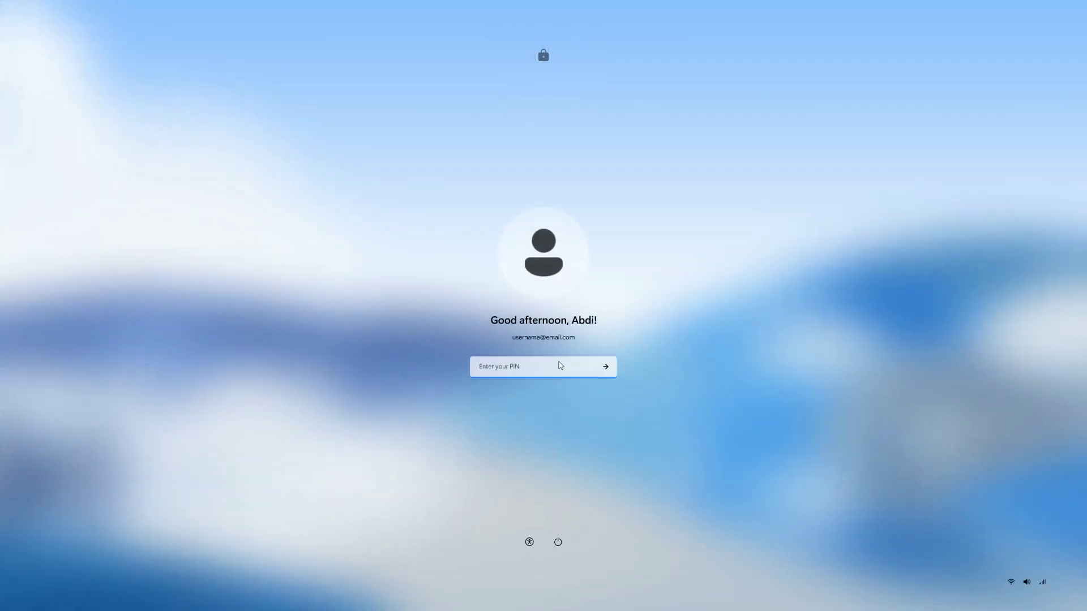
pyautogui.write('1')
pyautogui.click(605, 369)
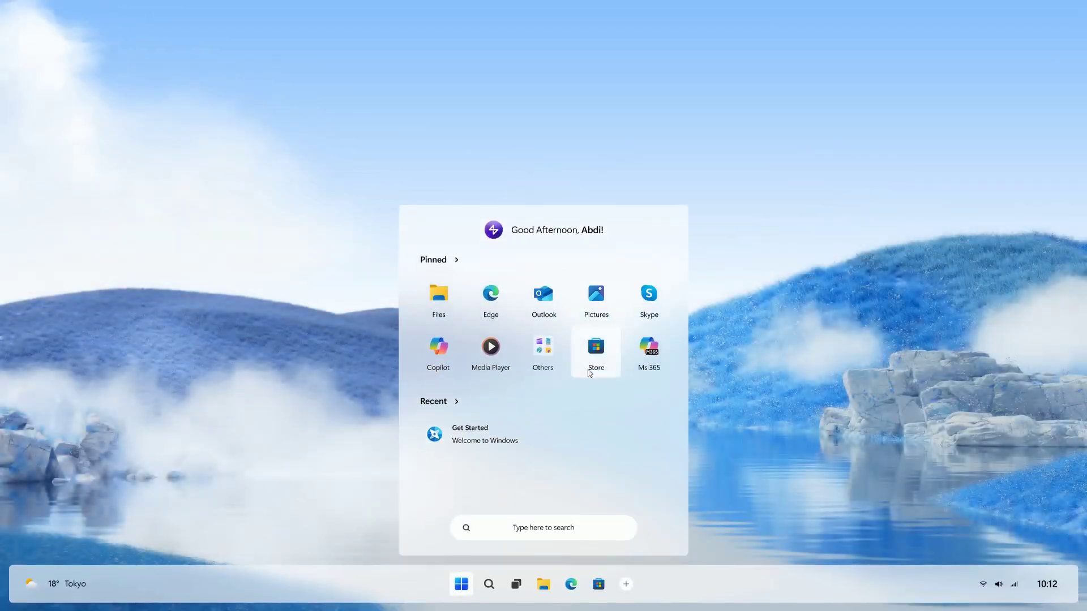
# Browse the Sample Photos folder in the Gallery and the Music folder in Files, and close the file manager.
pyautogui.click(439, 313)
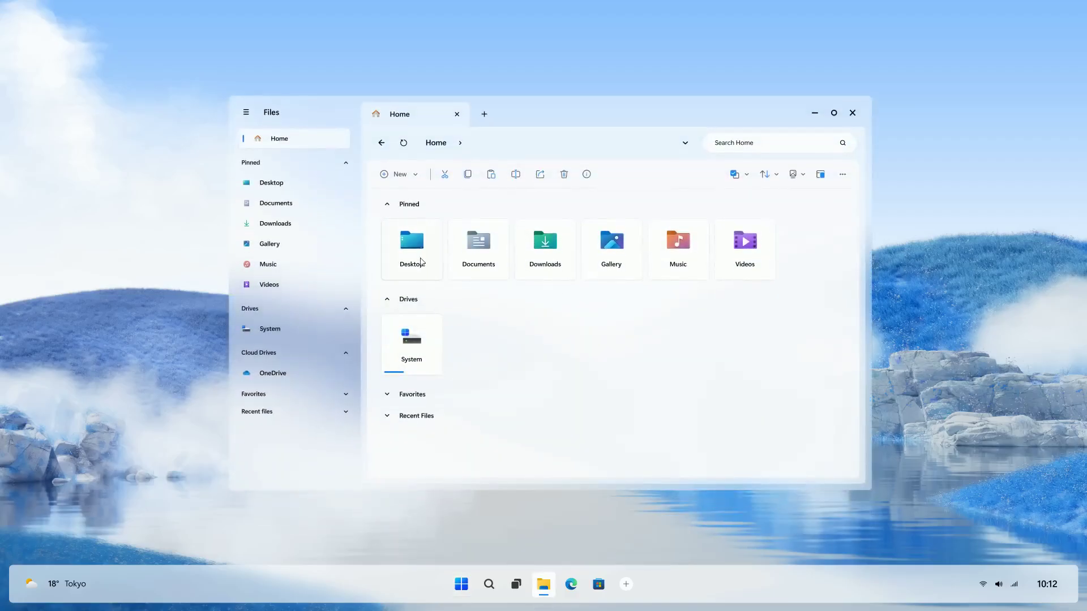
pyautogui.click(612, 261)
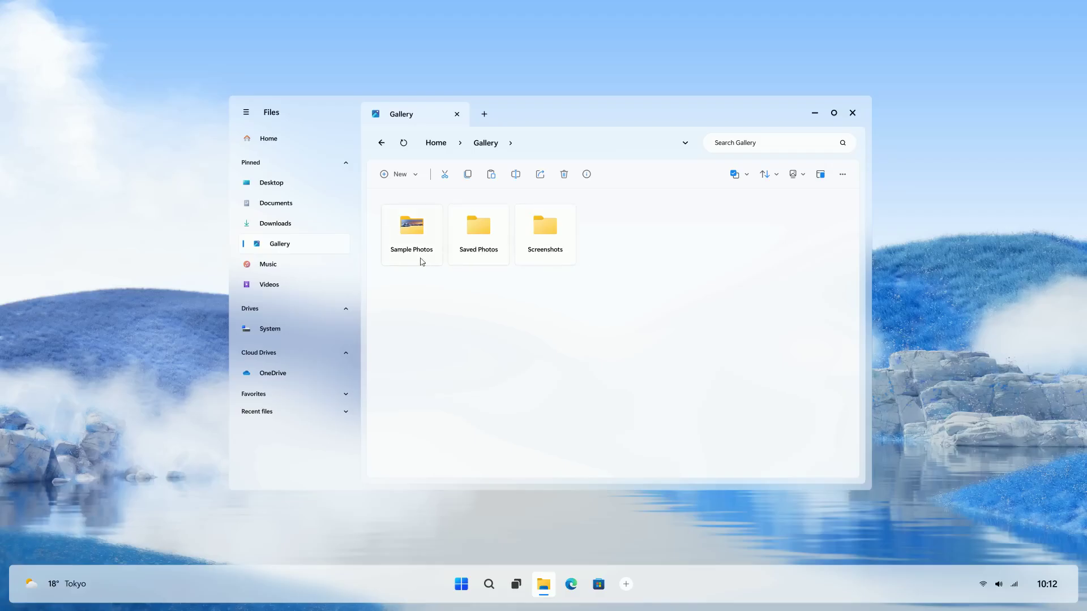
pyautogui.doubleClick(420, 261)
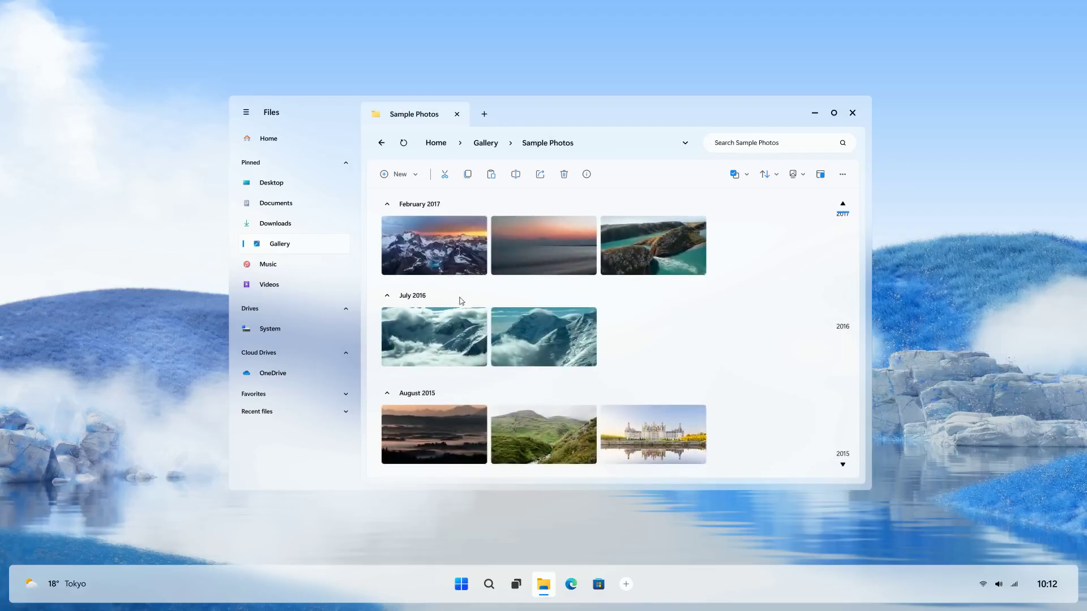
pyautogui.click(285, 266)
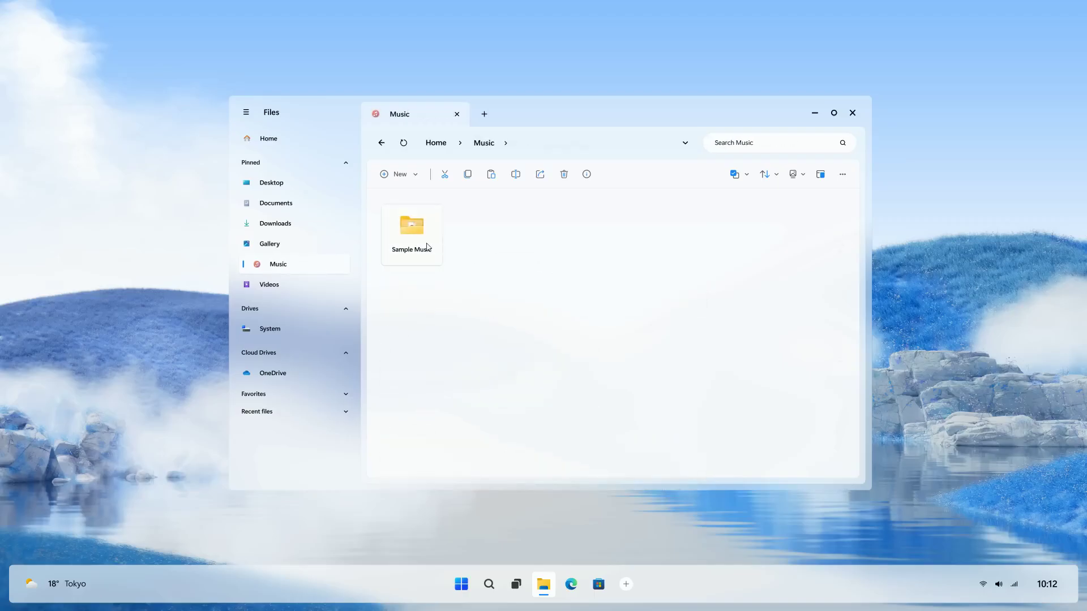
pyautogui.click(851, 113)
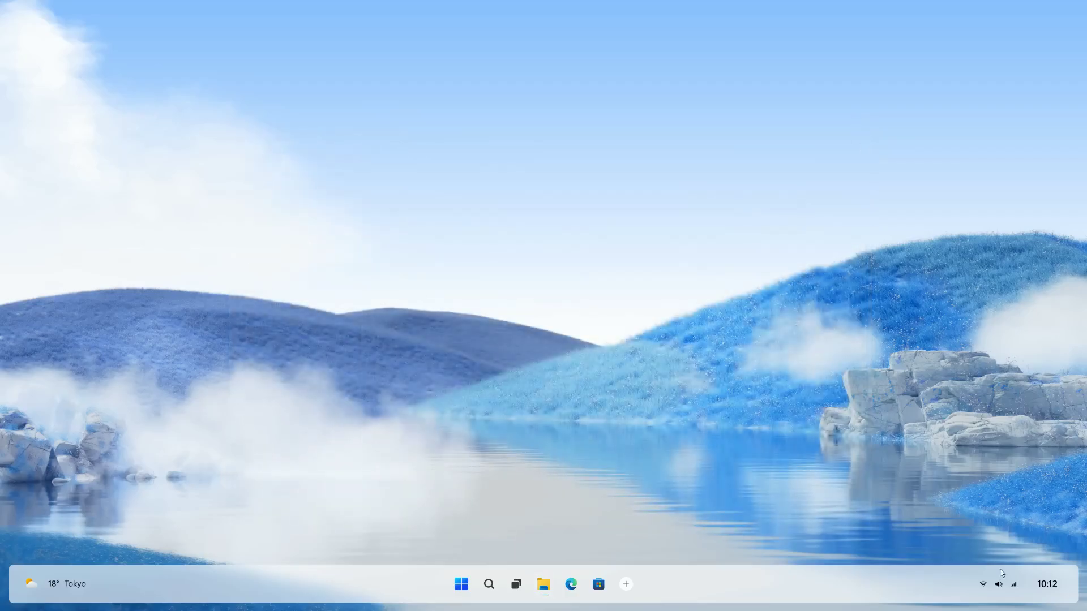
# Open Settings from the quick settings and look through its Home and System pages.
pyautogui.click(1007, 589)
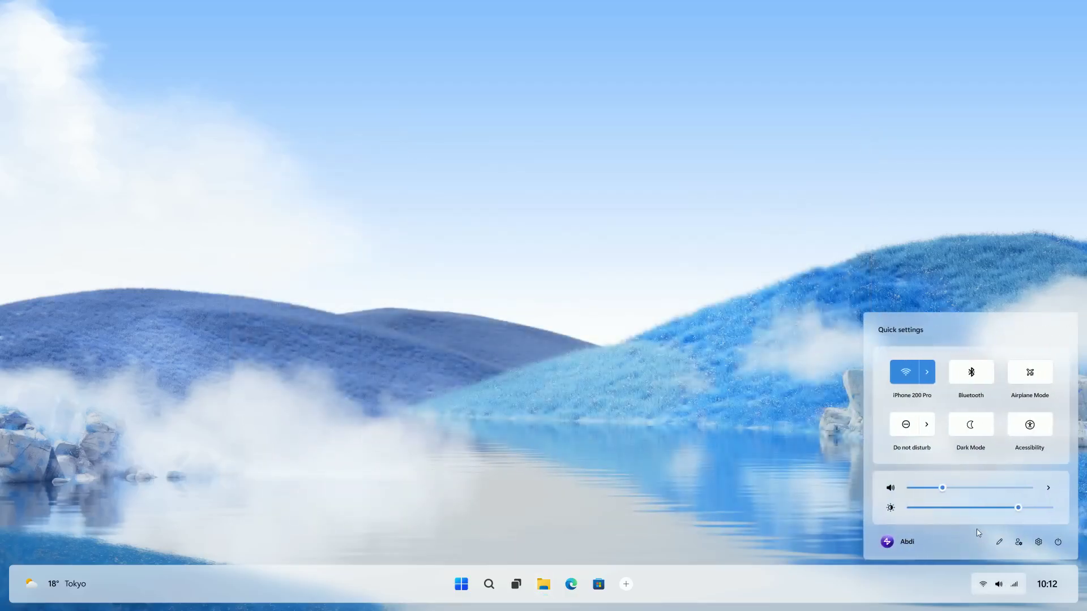
pyautogui.moveTo(1019, 510)
pyautogui.mouseDown()
pyautogui.moveTo(927, 509)
pyautogui.moveTo(1019, 510)
pyautogui.mouseUp()
pyautogui.click(1038, 542)
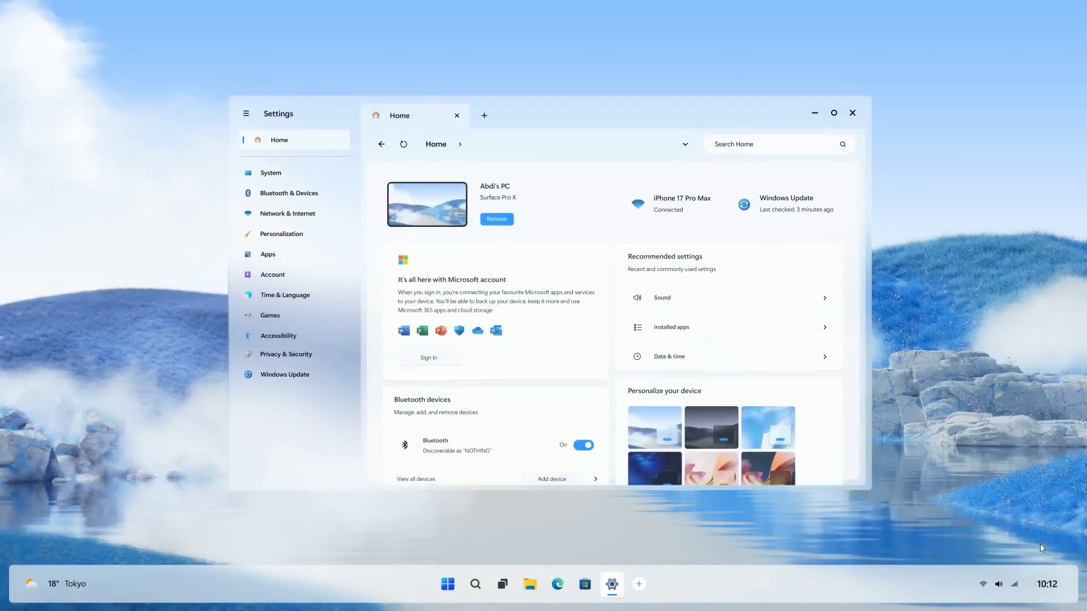
pyautogui.scroll(-2, 816, 388)
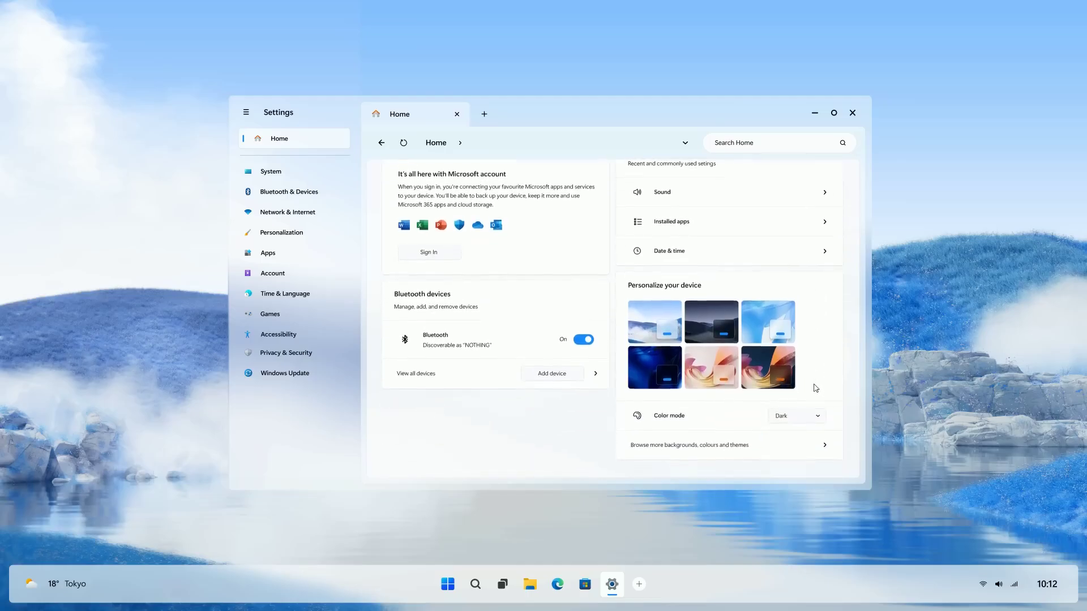
pyautogui.scroll(2, 816, 389)
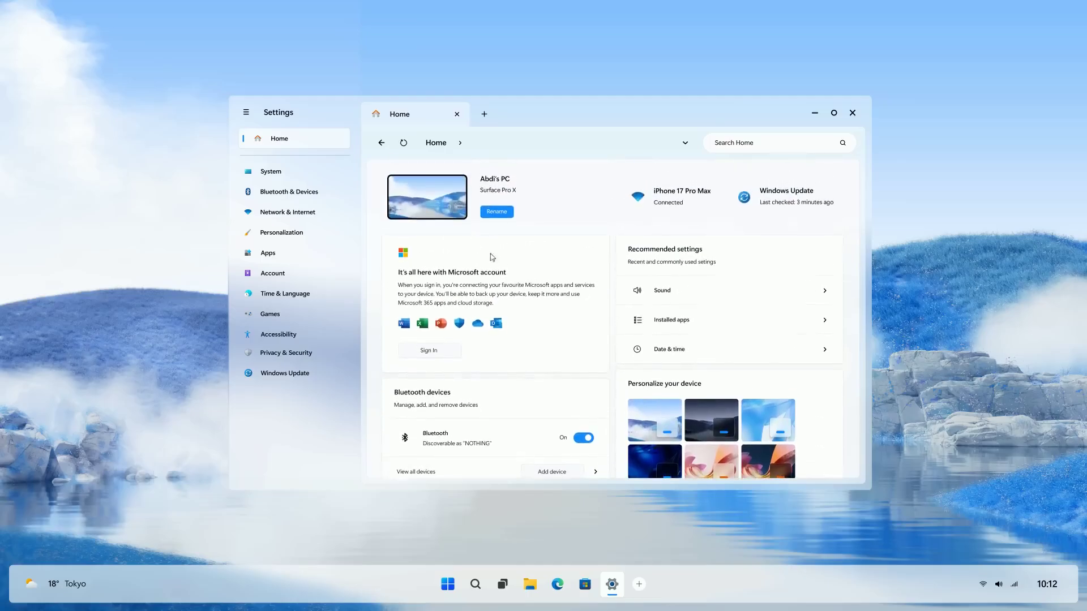
pyautogui.click(291, 175)
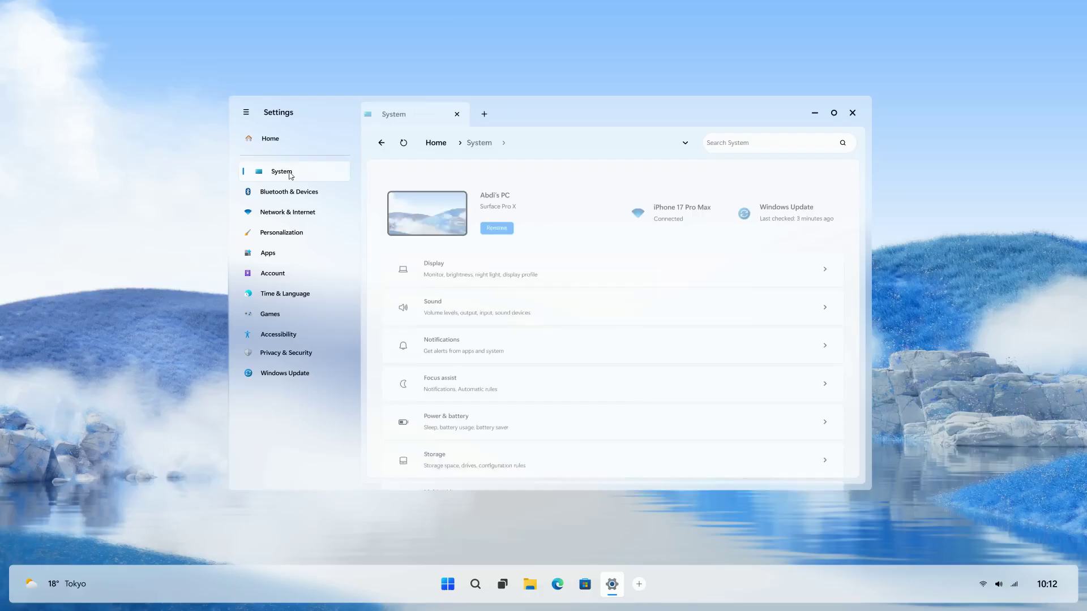
# Set the color mode to Dark in the personalization color settings.
pyautogui.click(291, 233)
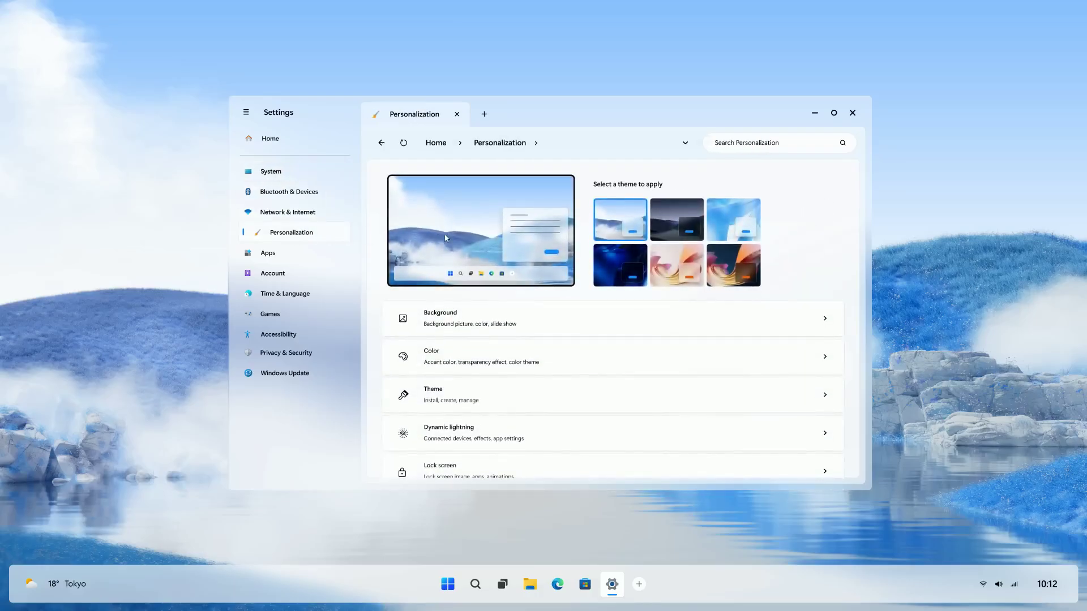
pyautogui.click(468, 357)
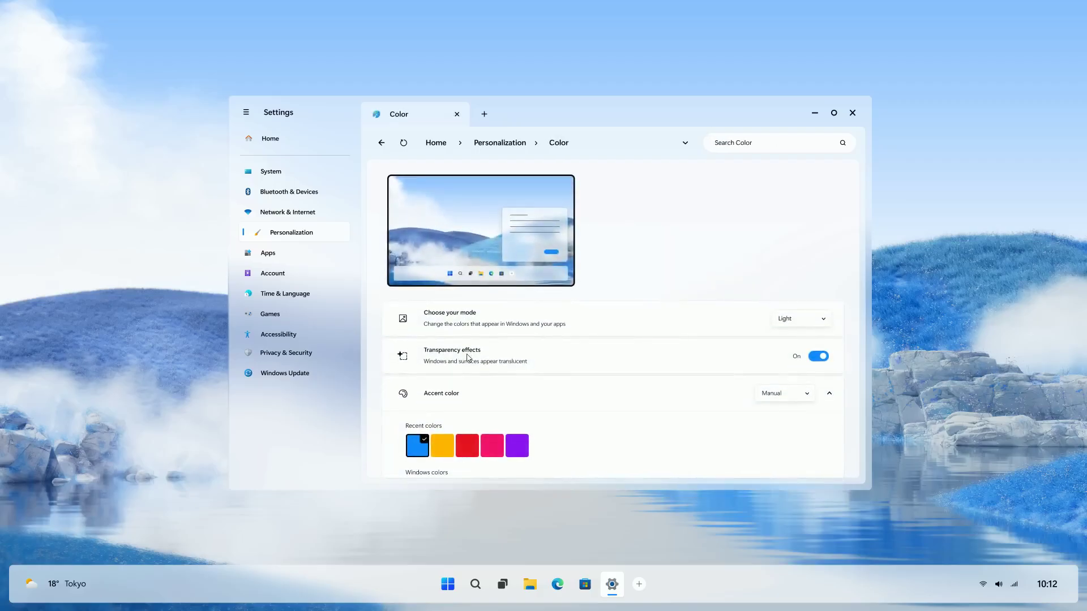
pyautogui.click(822, 318)
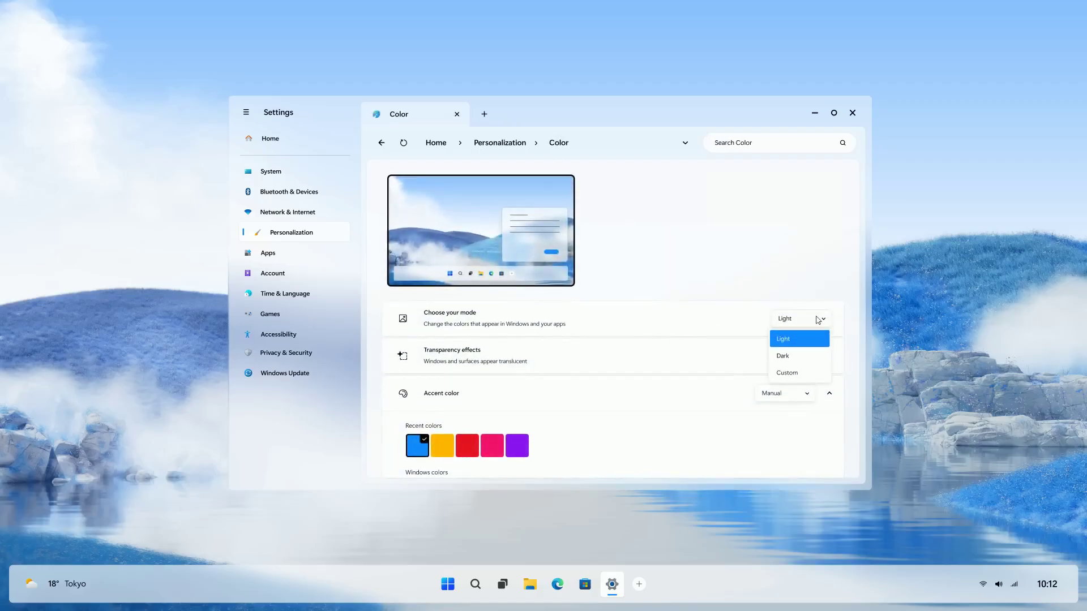
pyautogui.click(817, 356)
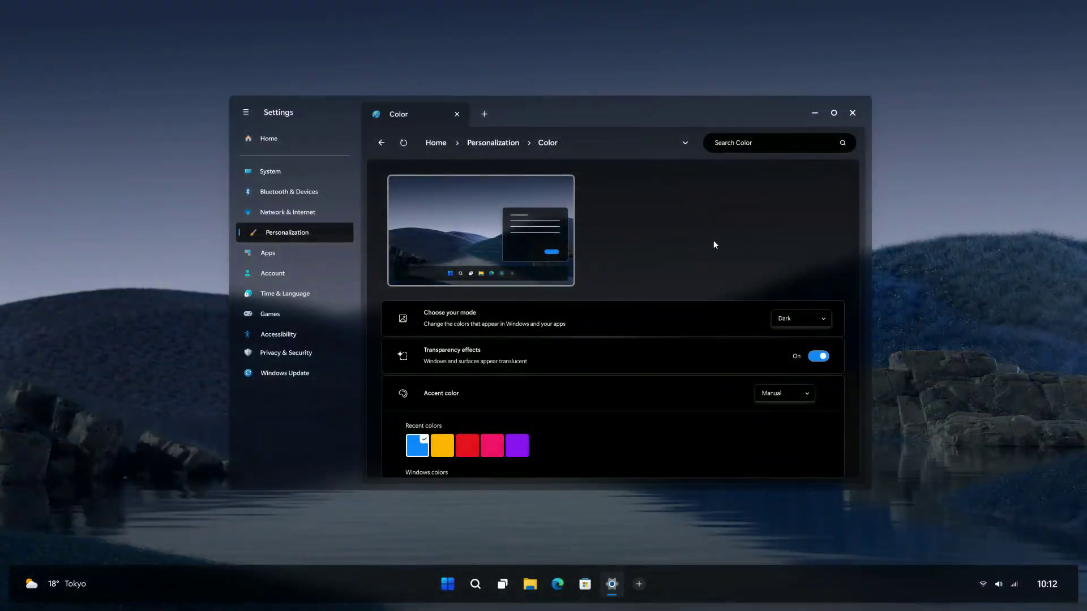
# Set the dark blue abstract picture from the recent images as the desktop background and close Settings.
pyautogui.click(381, 143)
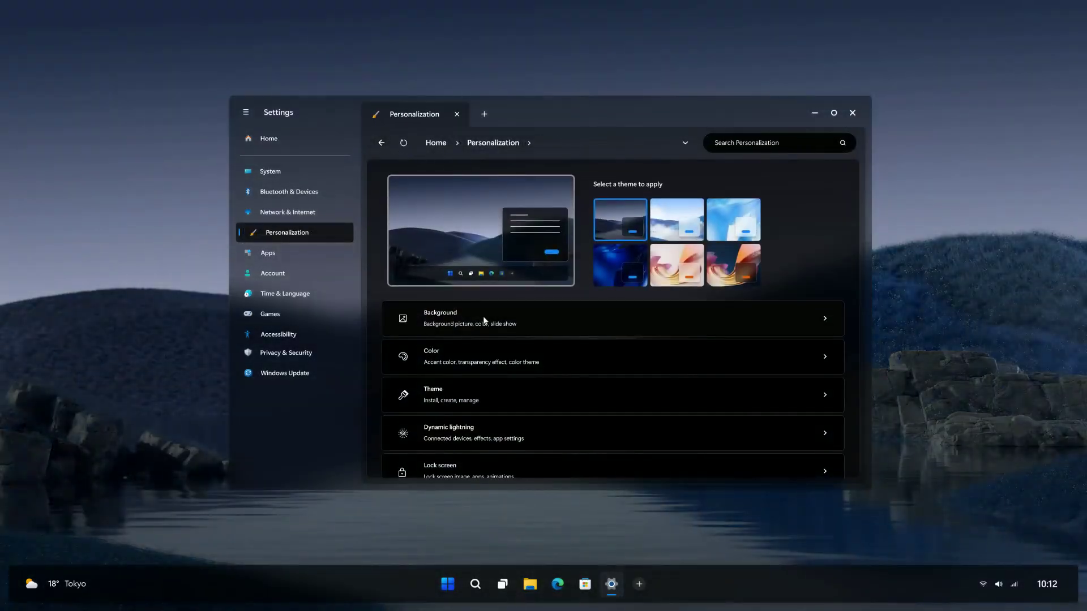
pyautogui.click(483, 321)
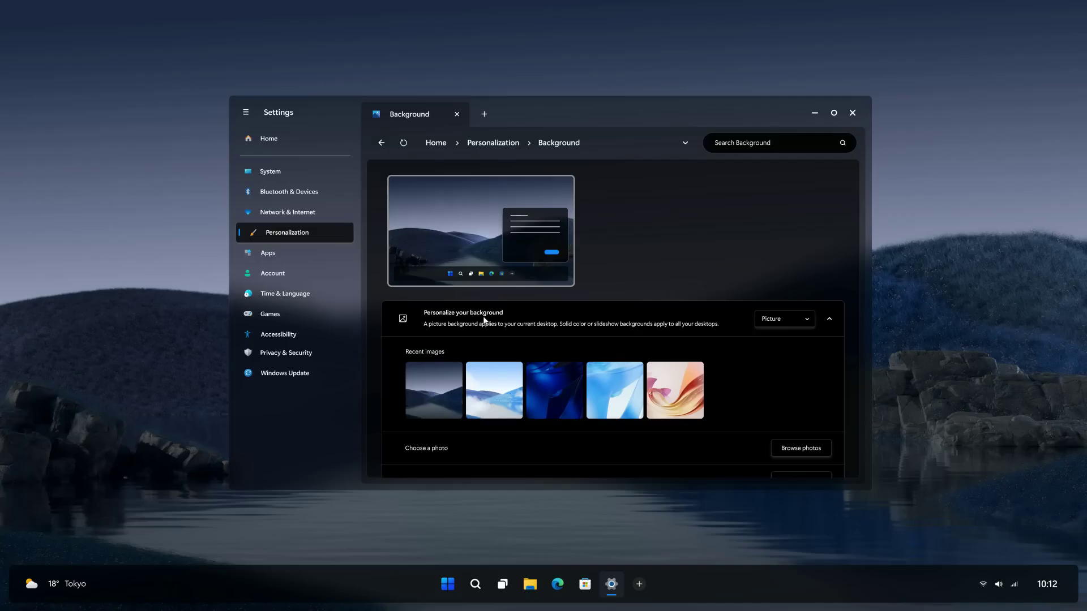
pyautogui.click(556, 397)
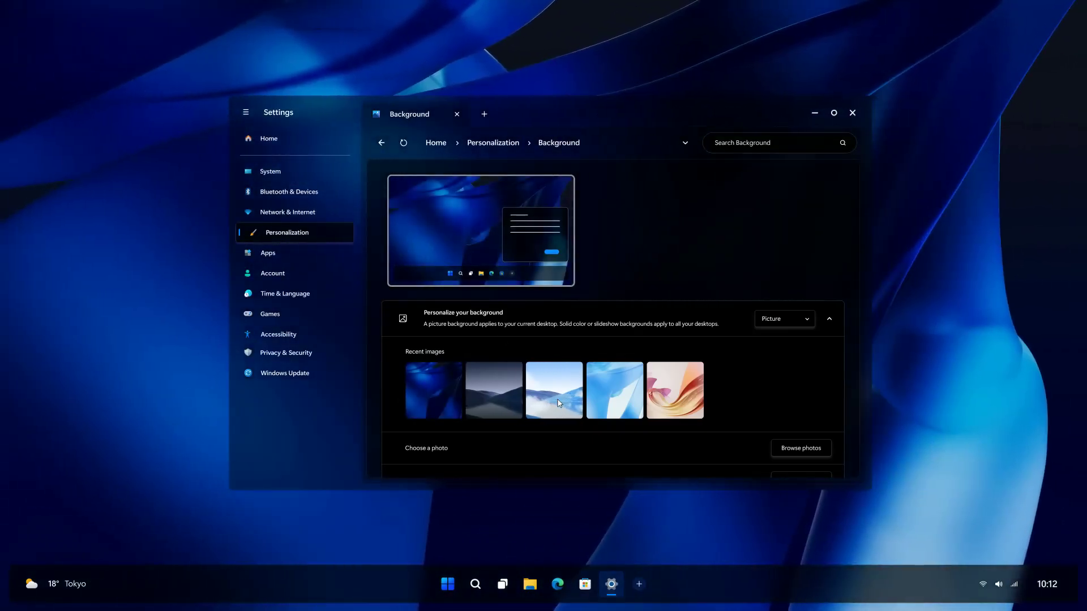
pyautogui.click(851, 114)
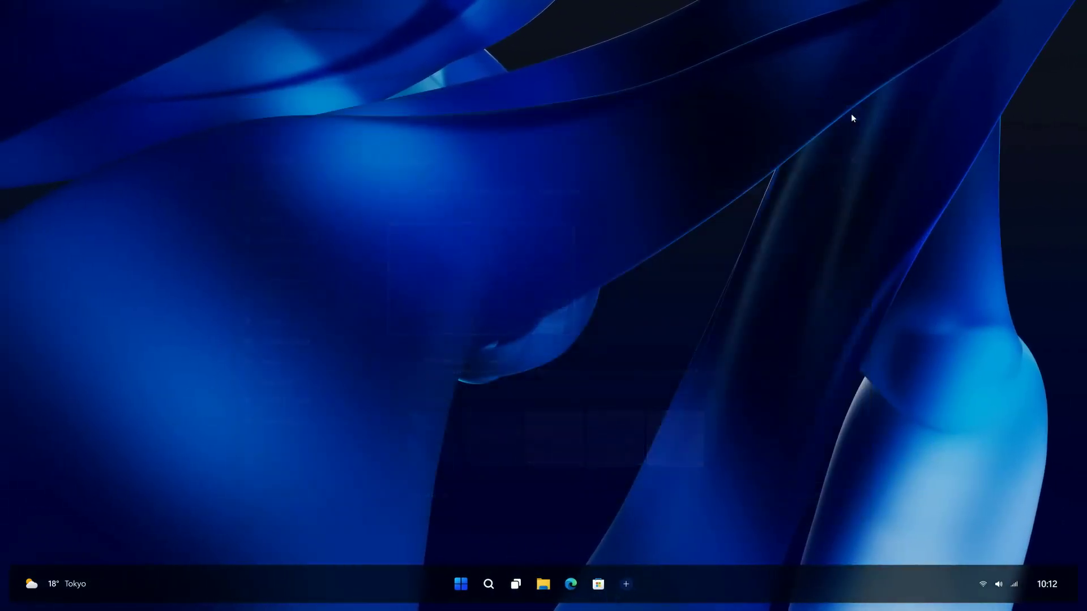
# Search for Winver and open it, view the version, device specifications and disk storage pages, and close it.
pyautogui.click(488, 585)
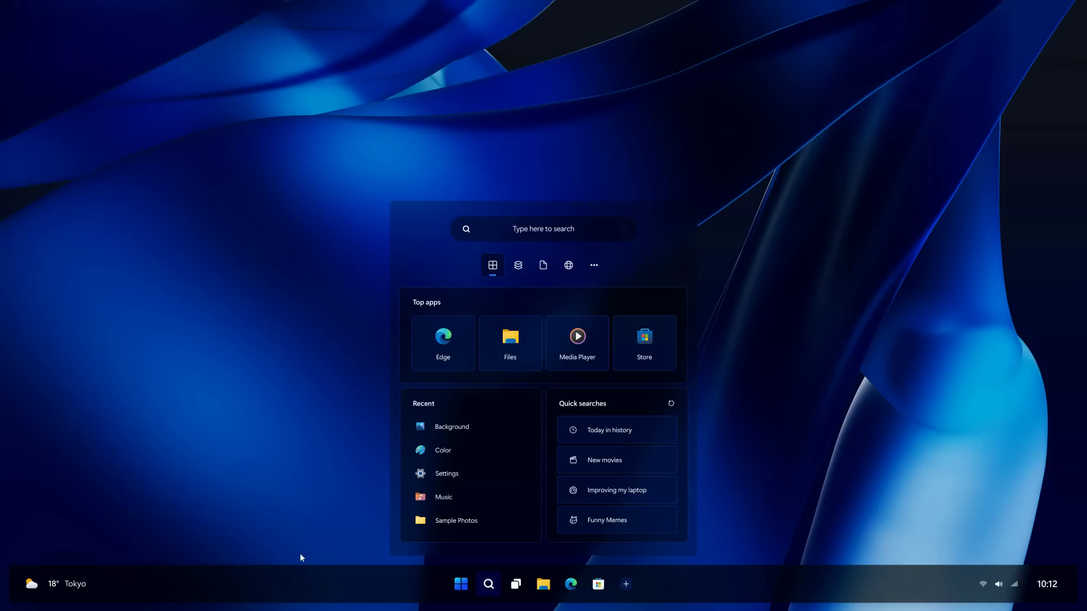
pyautogui.write('Winver')
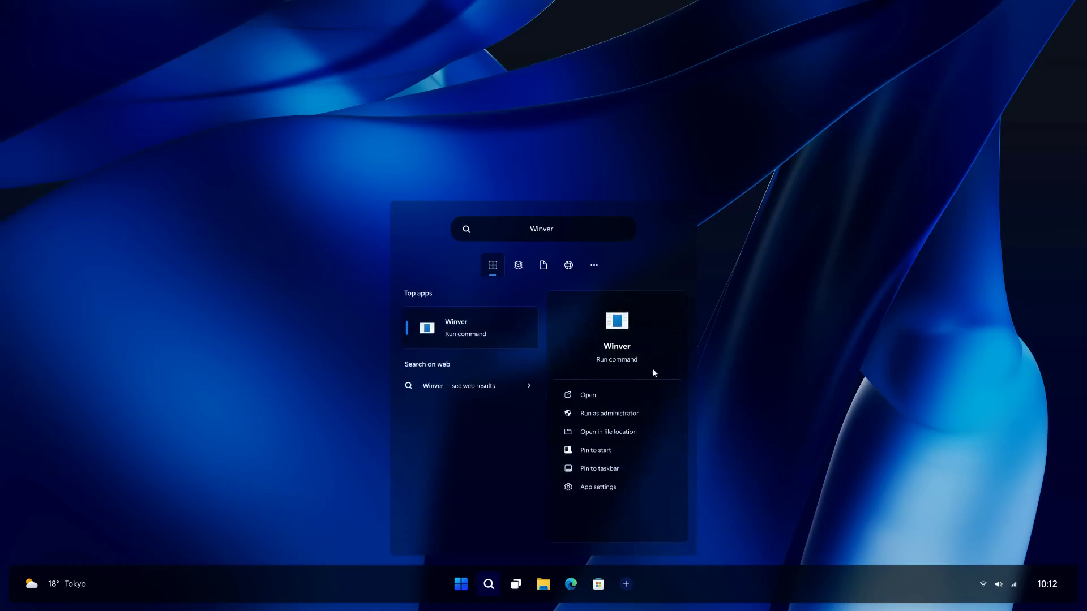
pyautogui.click(647, 393)
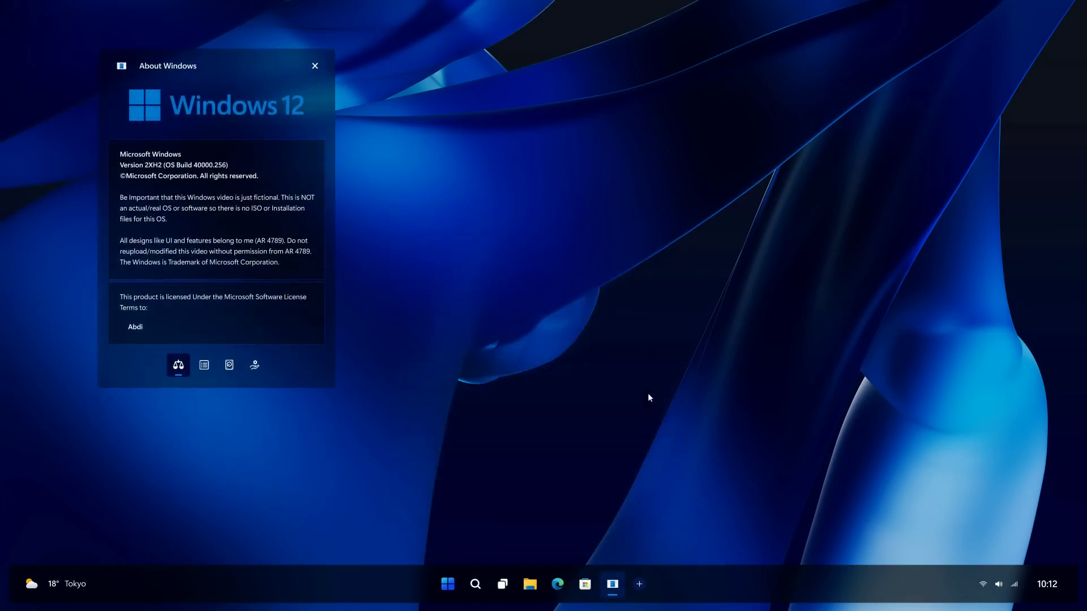
pyautogui.click(205, 366)
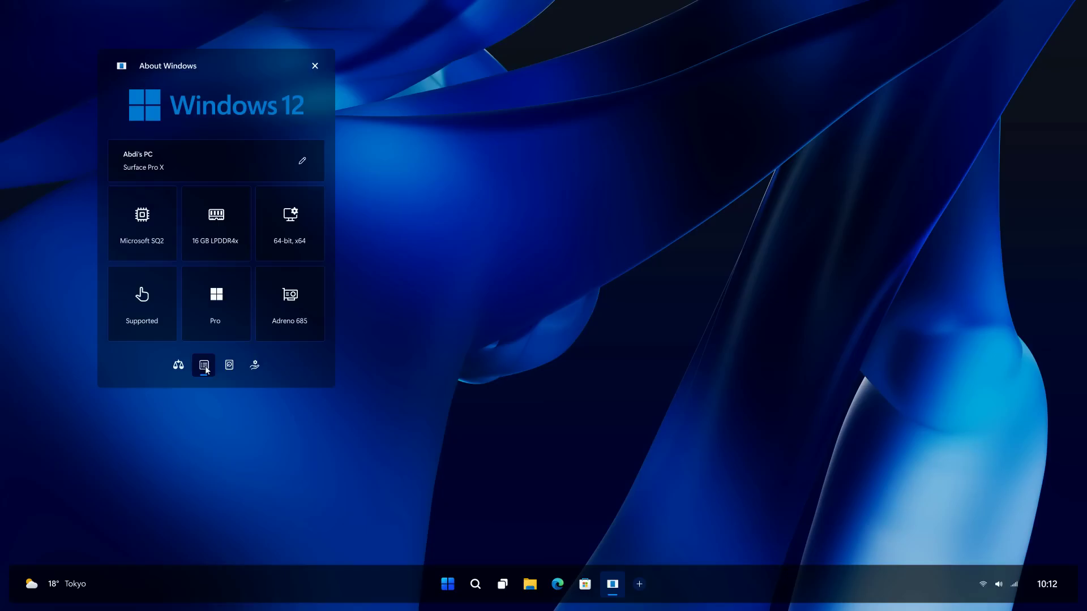
pyautogui.click(232, 367)
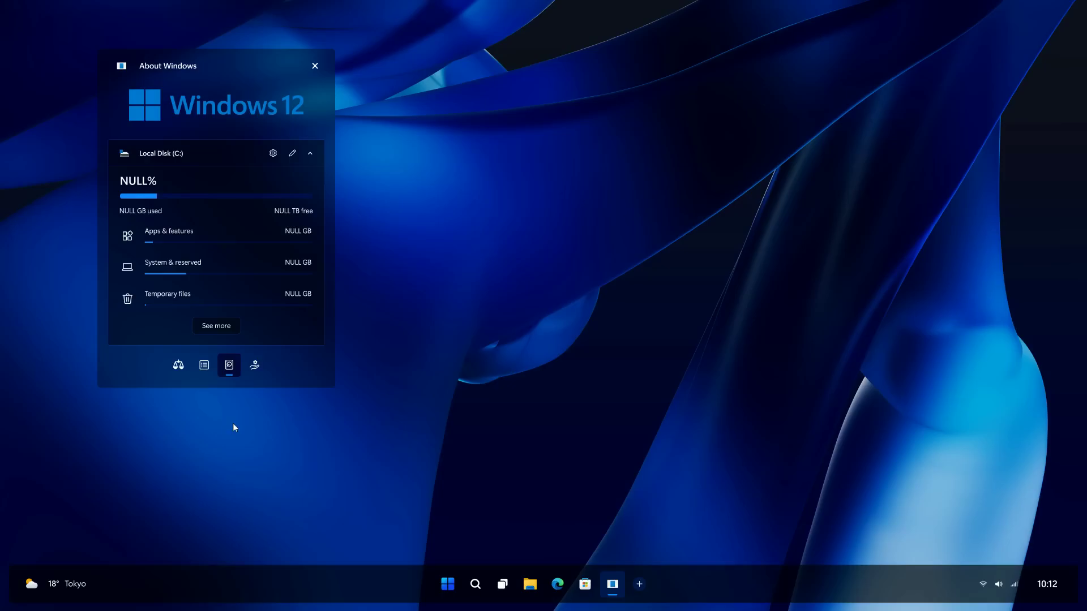
pyautogui.click(316, 66)
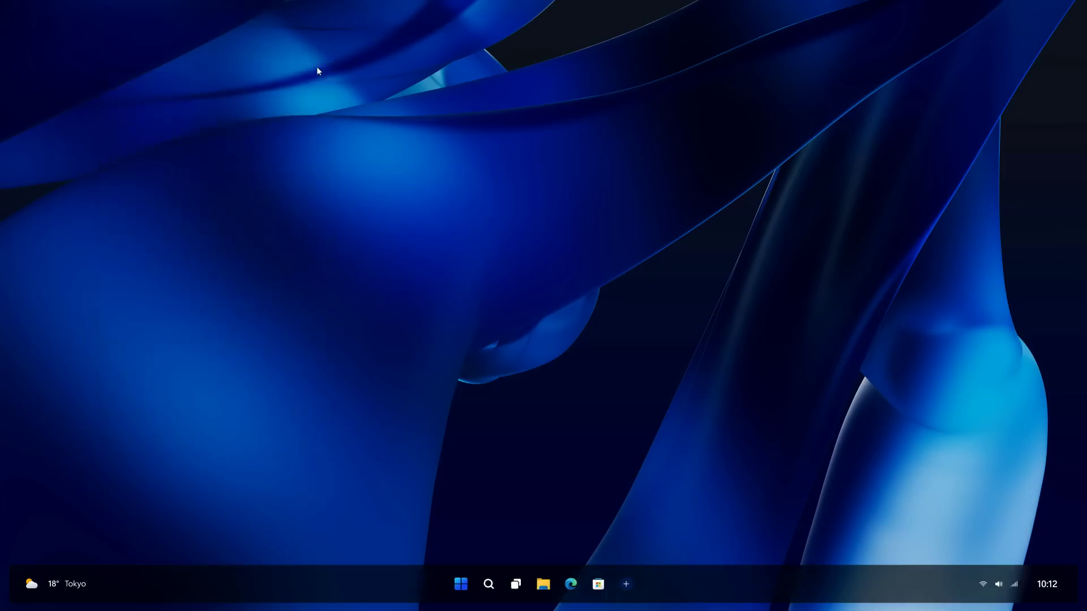
# Create a second virtual desktop in Task View and return to the desktop.
pyautogui.click(516, 586)
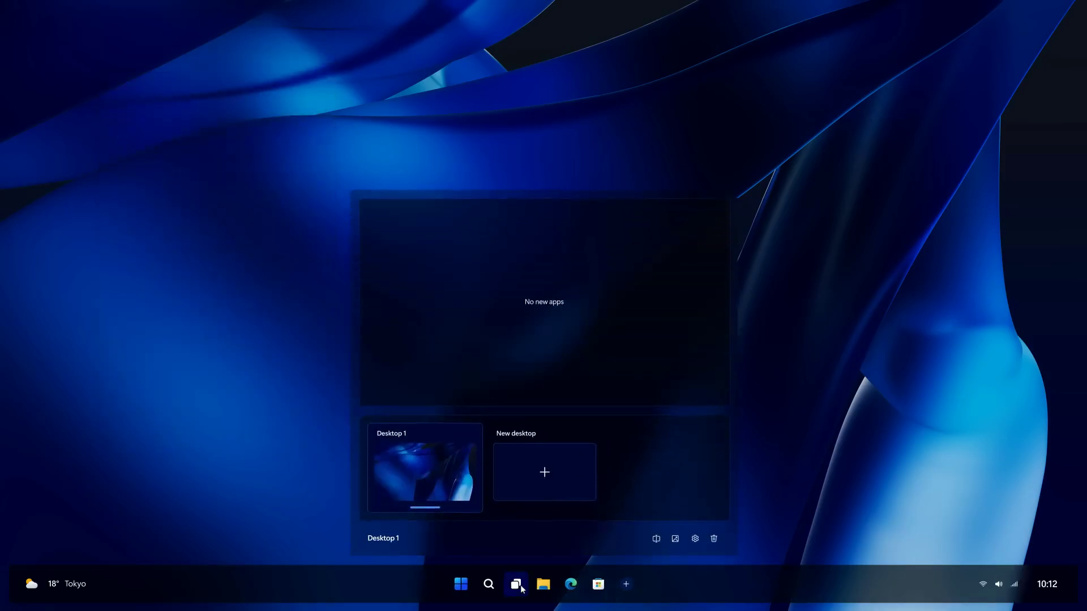
pyautogui.click(520, 484)
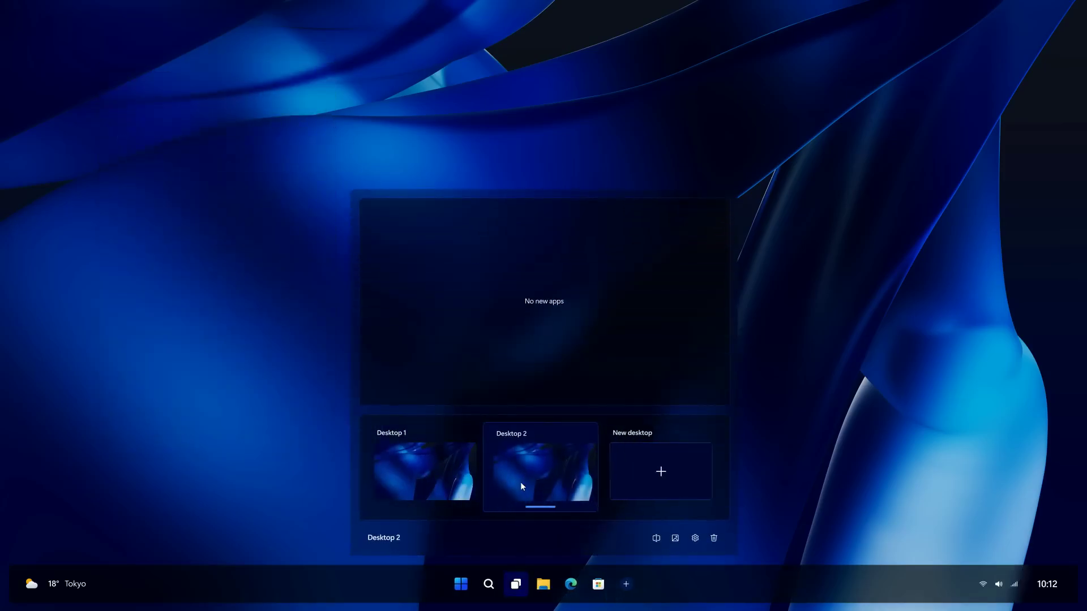
pyautogui.click(522, 132)
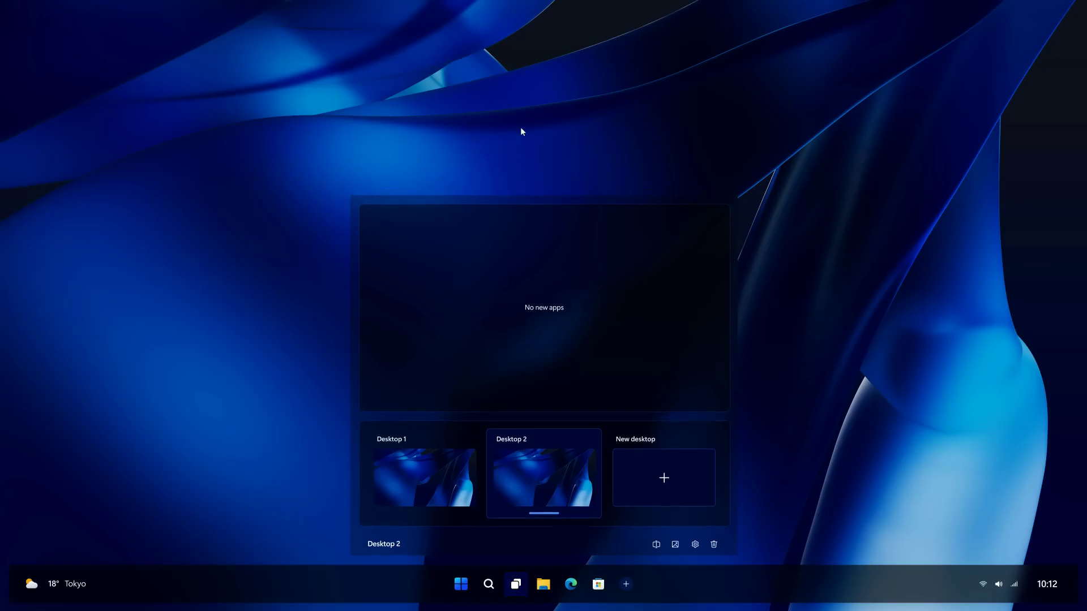
# Change the wallpaper to the orange and gold swirl image directly from the desktop's own options.
pyautogui.rightClick(314, 145)
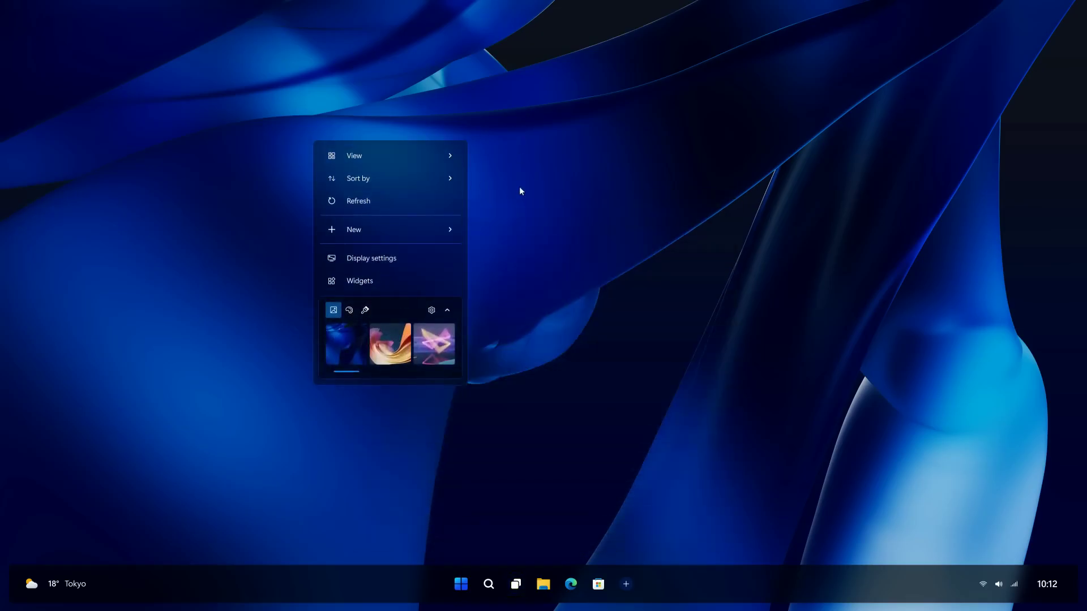
pyautogui.click(394, 359)
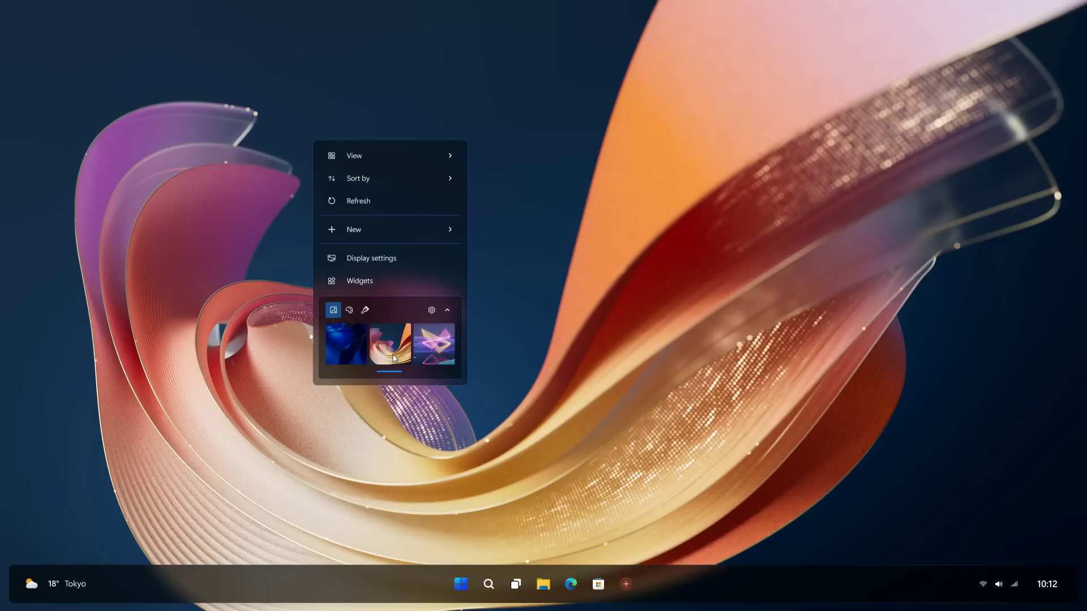
pyautogui.click(385, 472)
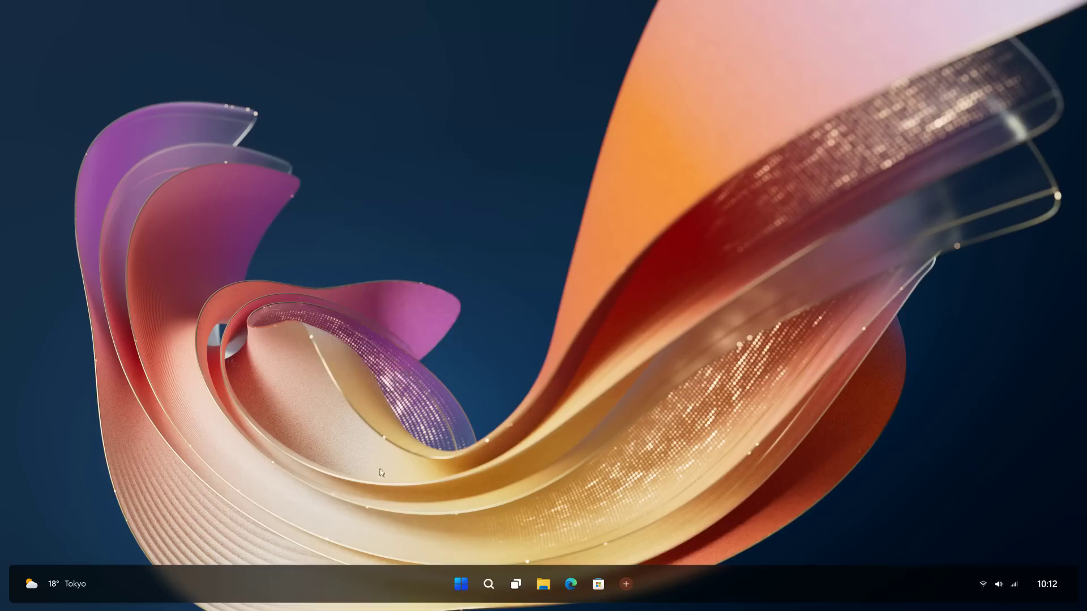
# Move the Weather widget from the dashboard to the desktop's upper right corner and add the Clock widget to the dashboard.
pyautogui.click(59, 589)
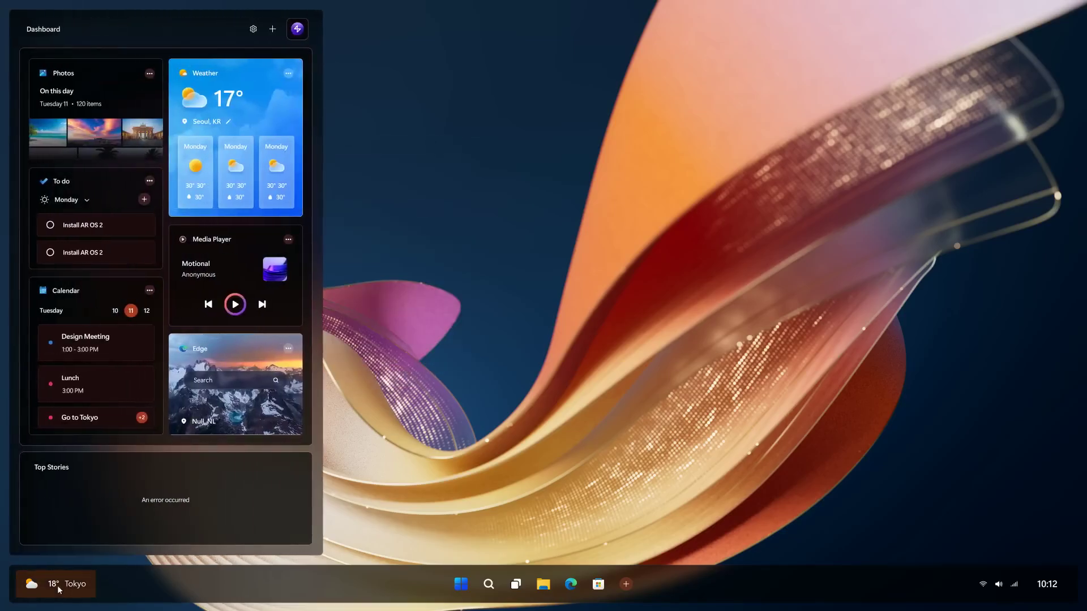
pyautogui.moveTo(260, 94); pyautogui.dragTo(1029, 58)
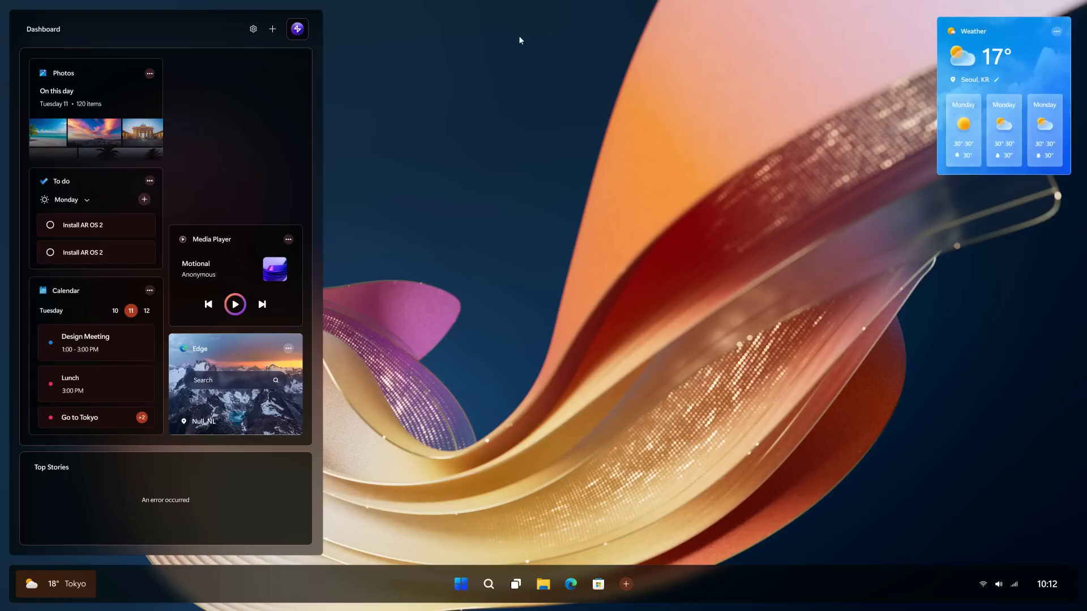
pyautogui.click(272, 29)
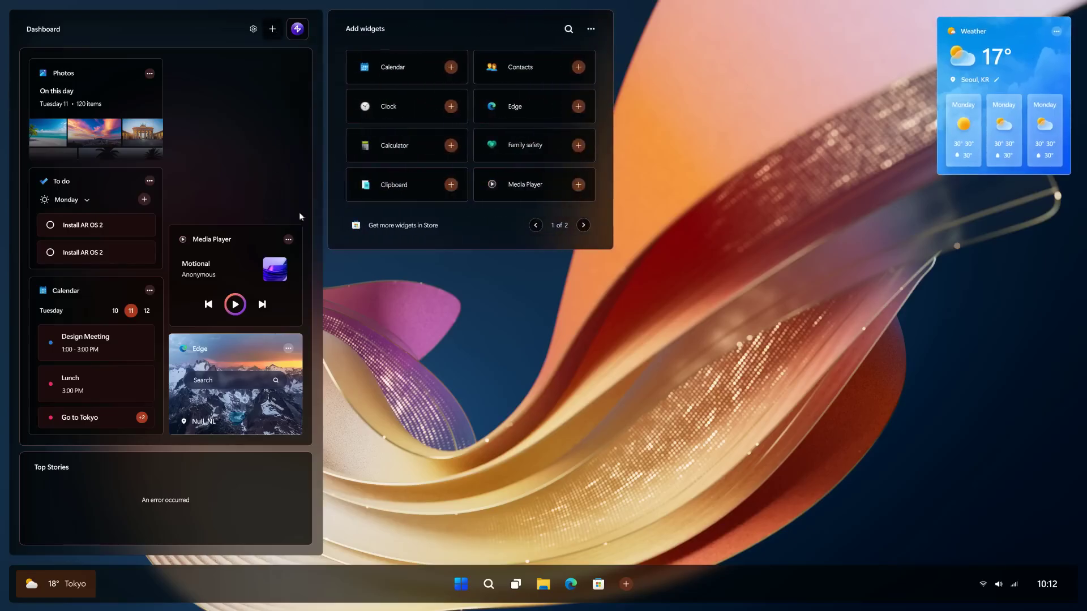
pyautogui.click(583, 225)
pyautogui.click(536, 226)
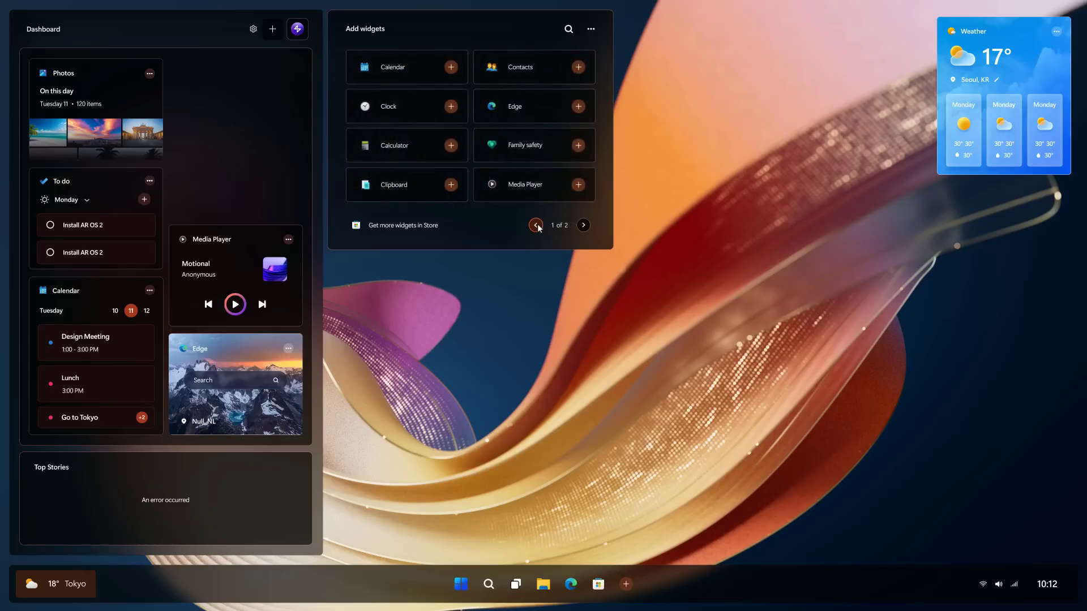
pyautogui.click(434, 108)
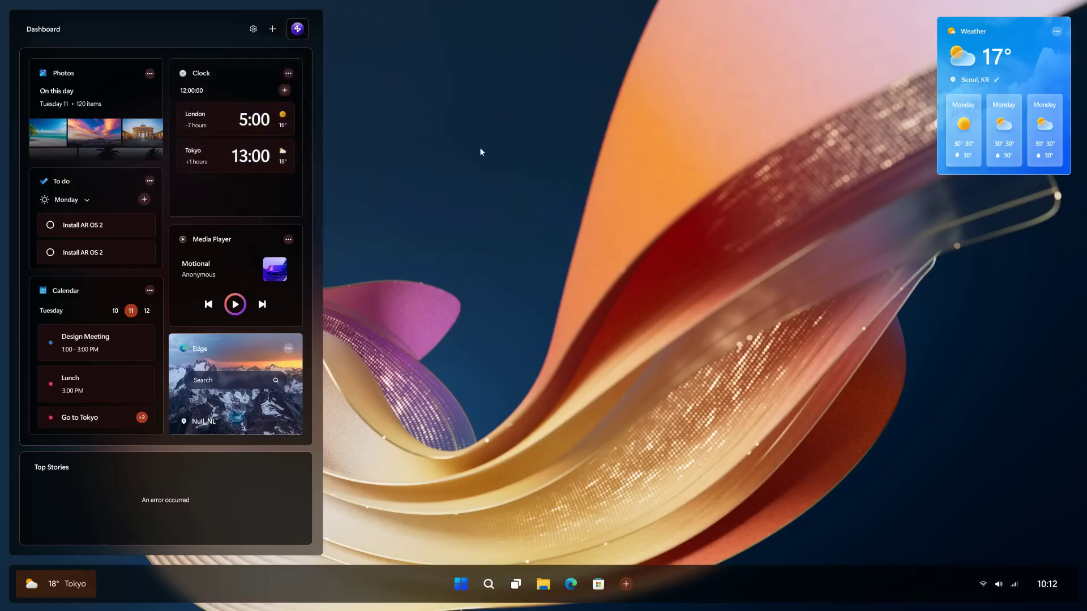
# Close the dashboard and switch the Start menu's All apps list to the Name grid view, ending back on the desktop.
pyautogui.click(504, 169)
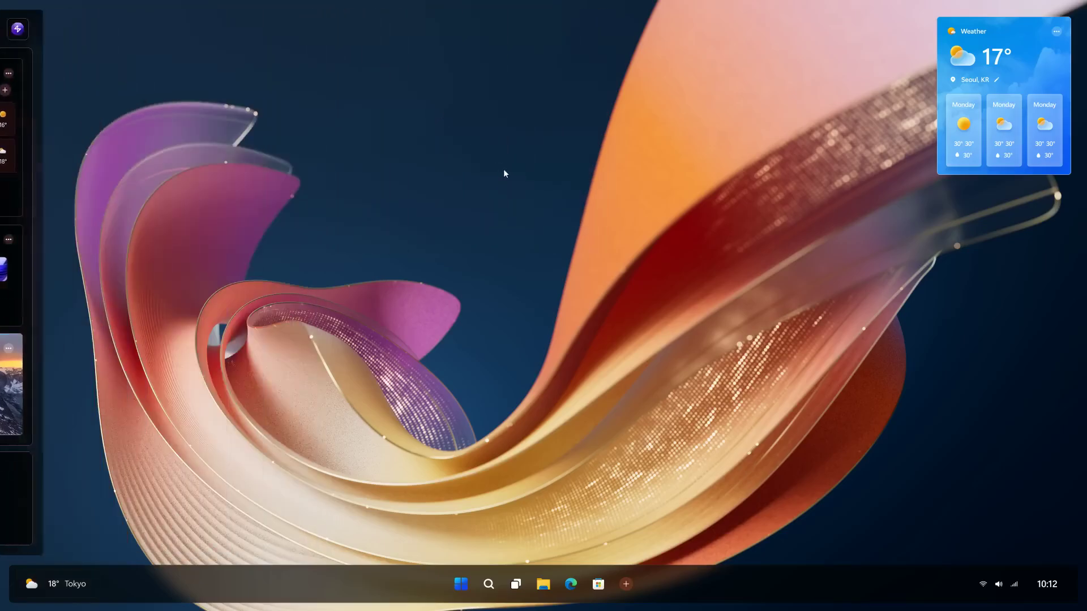
pyautogui.click(461, 585)
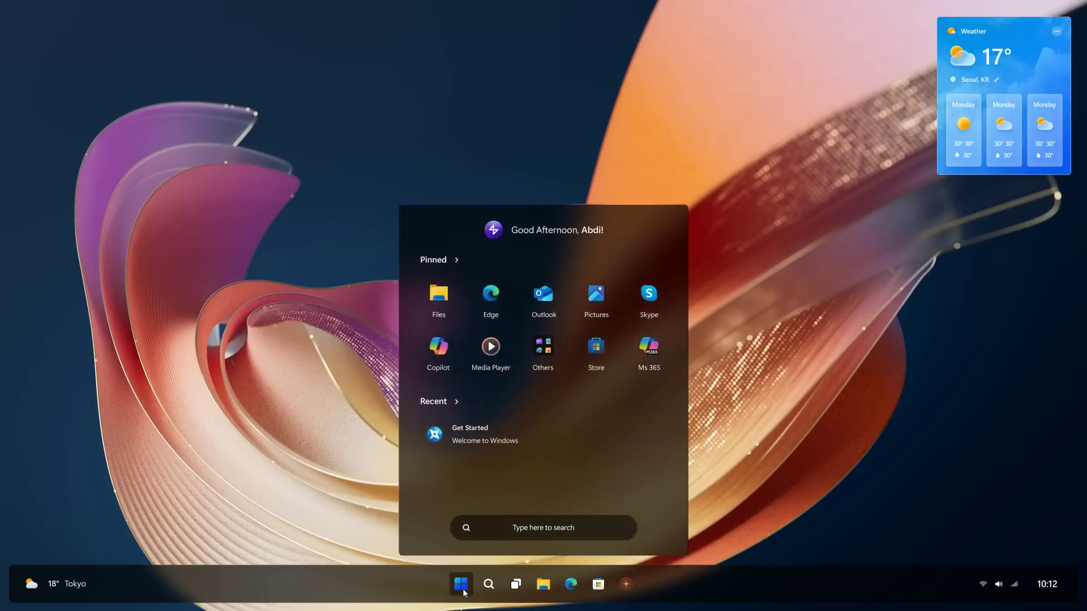
pyautogui.click(457, 259)
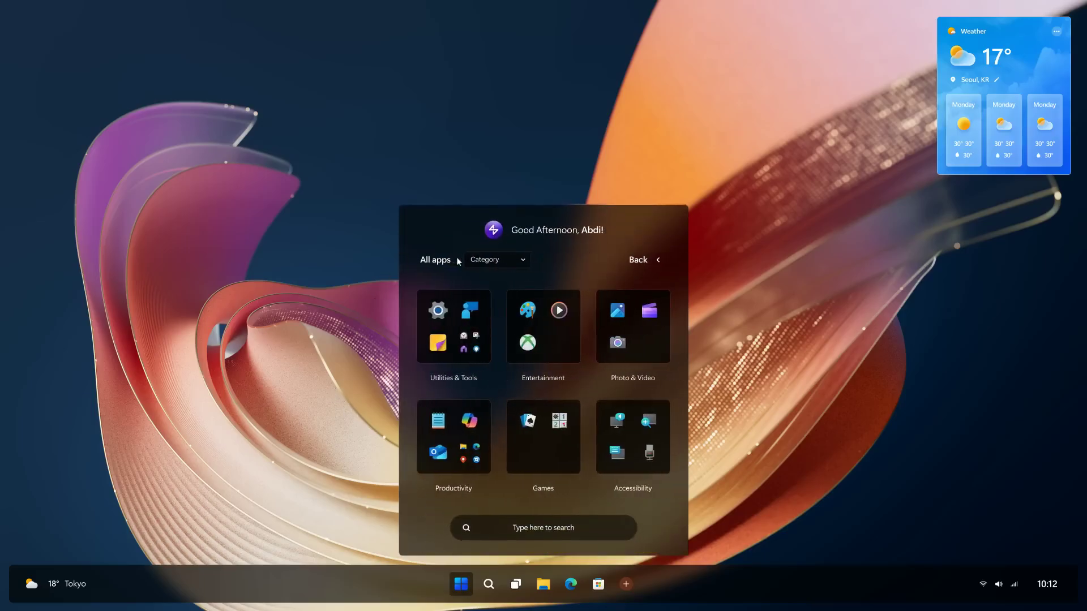
pyautogui.click(519, 261)
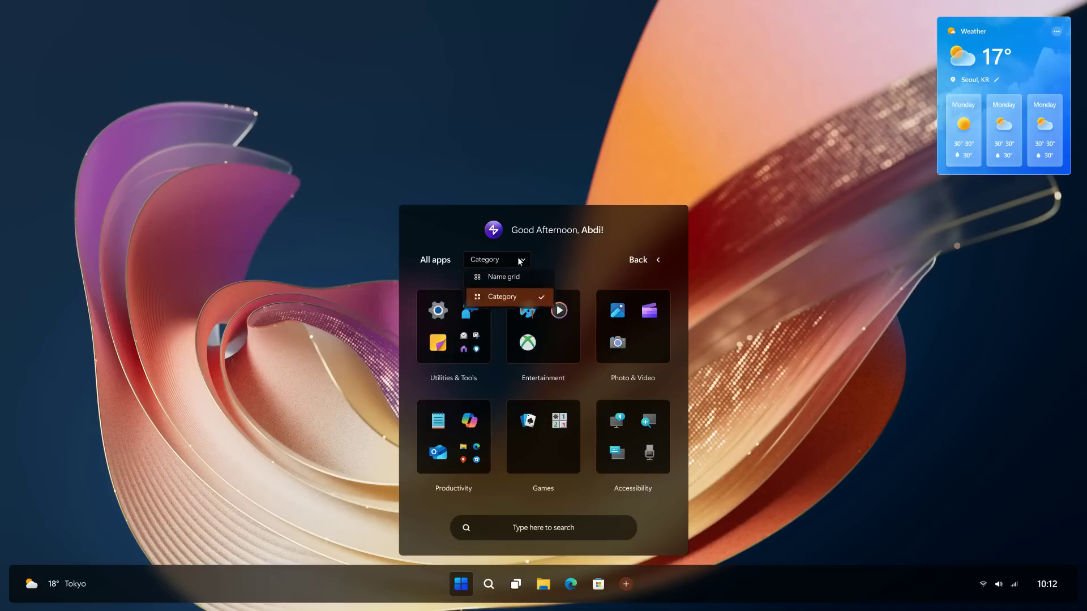
pyautogui.click(518, 304)
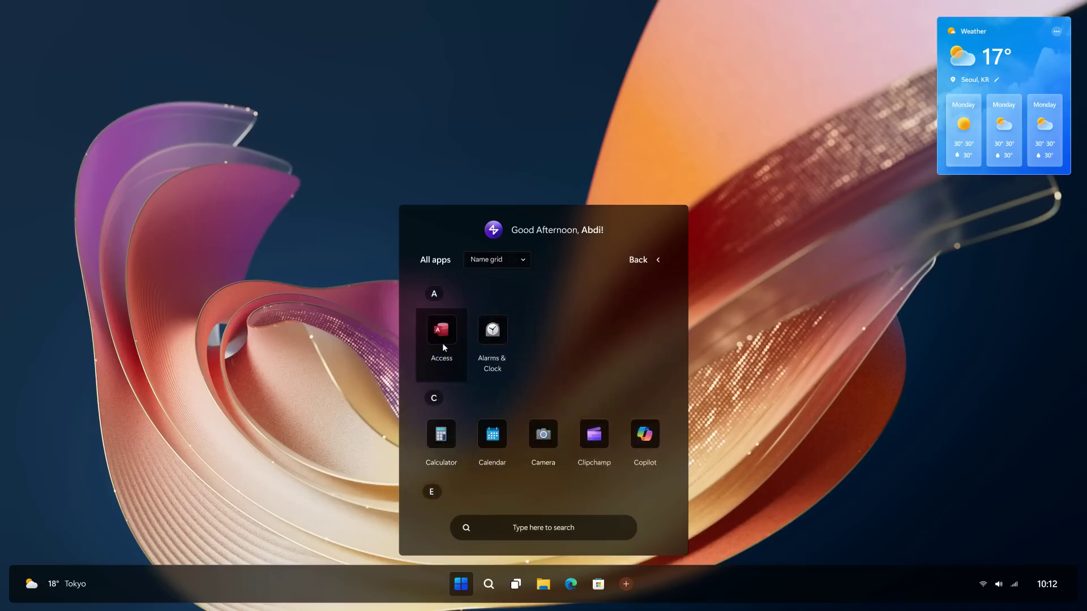
pyautogui.click(658, 260)
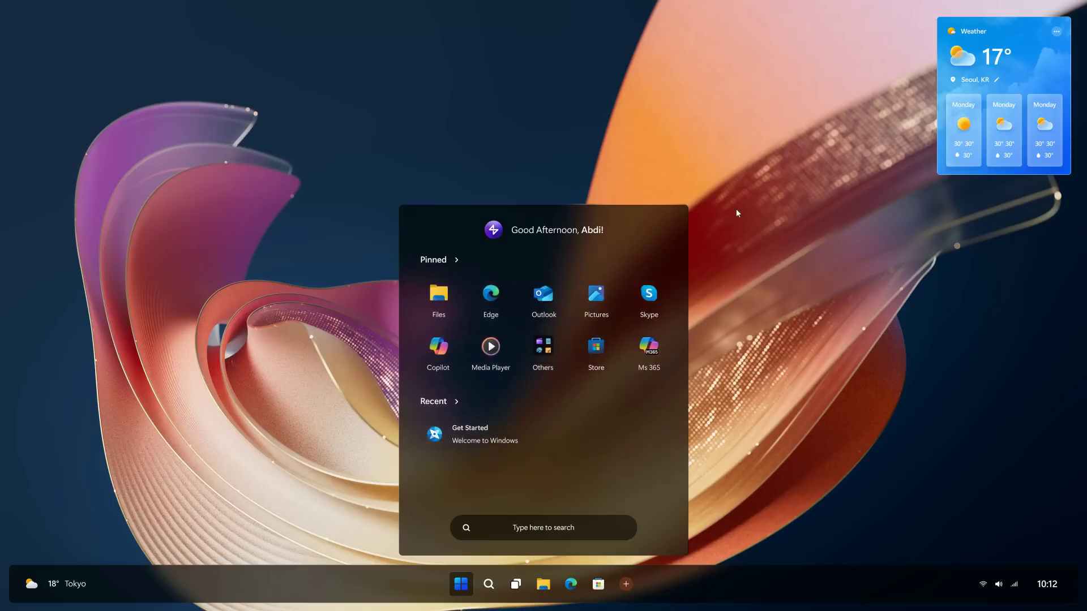
pyautogui.click(736, 213)
# Set the taskbar layout to Compact in the taskbar personalization settings and close Settings.
pyautogui.rightClick(221, 583)
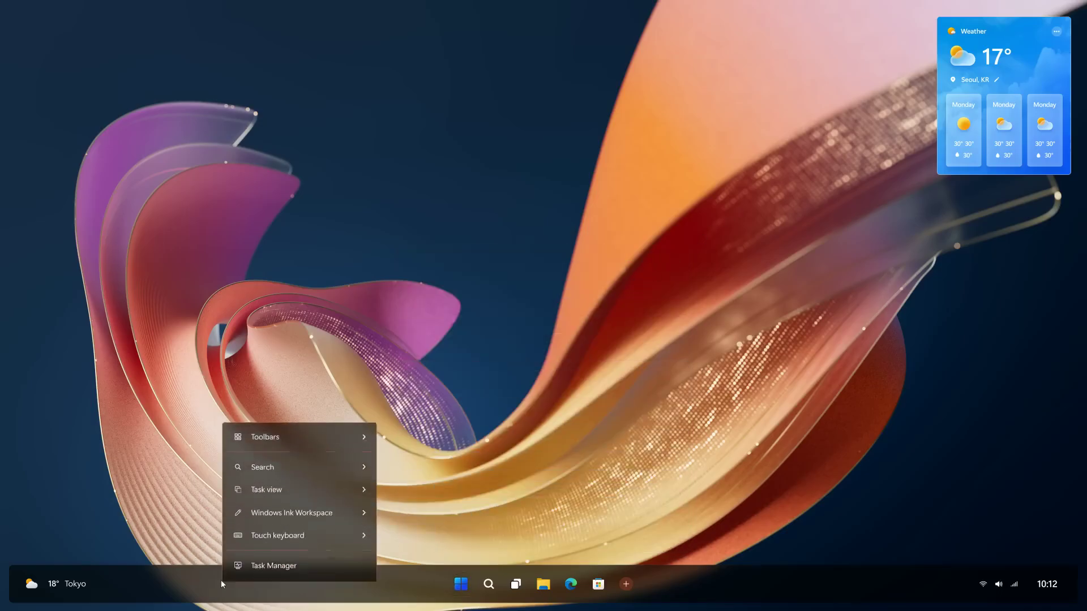
pyautogui.click(256, 569)
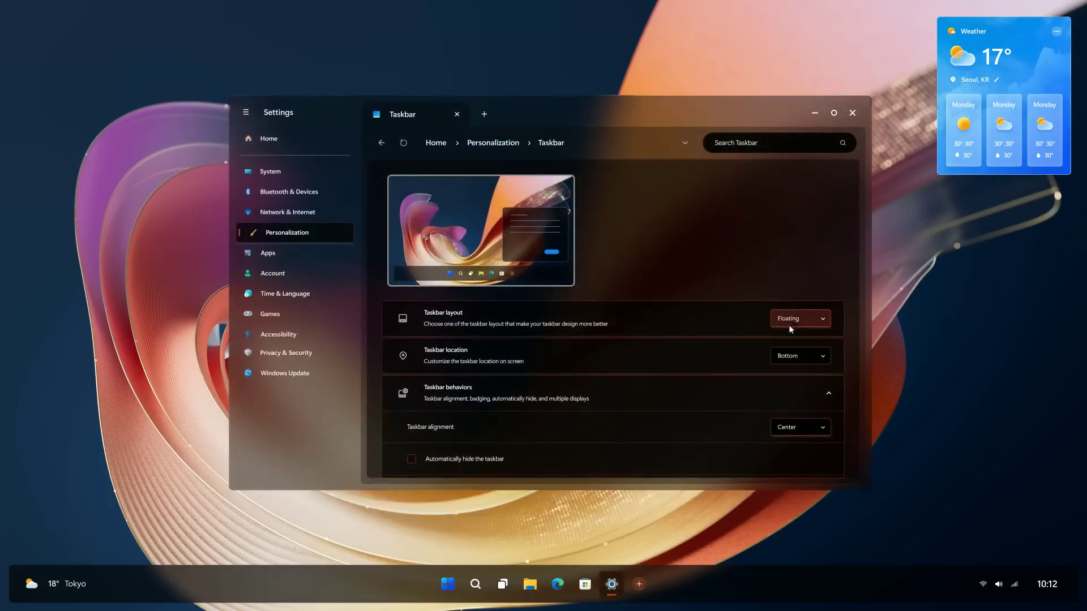
pyautogui.click(801, 319)
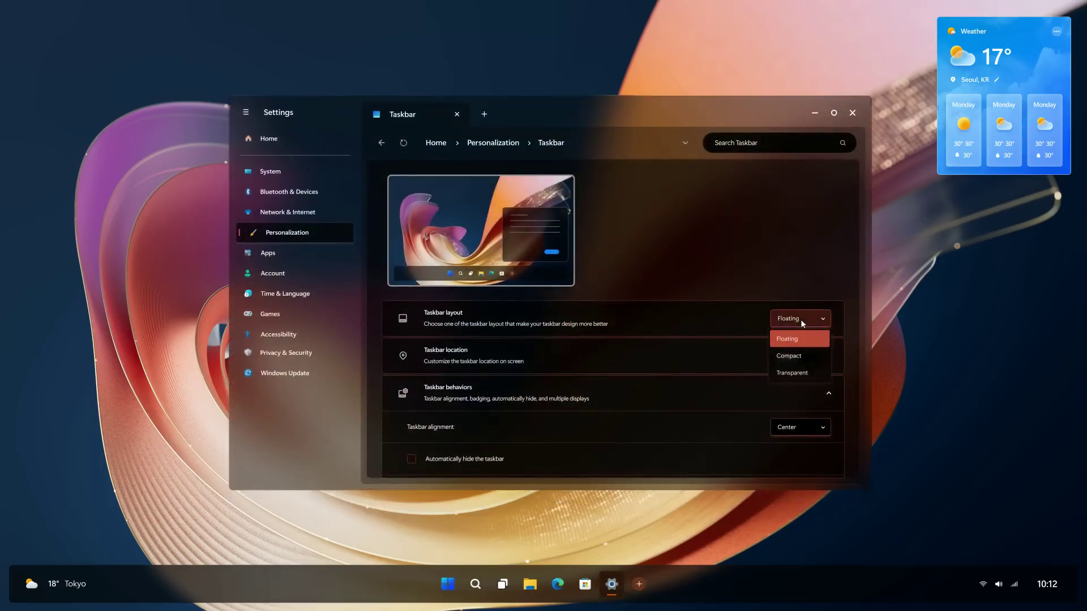
pyautogui.click(800, 356)
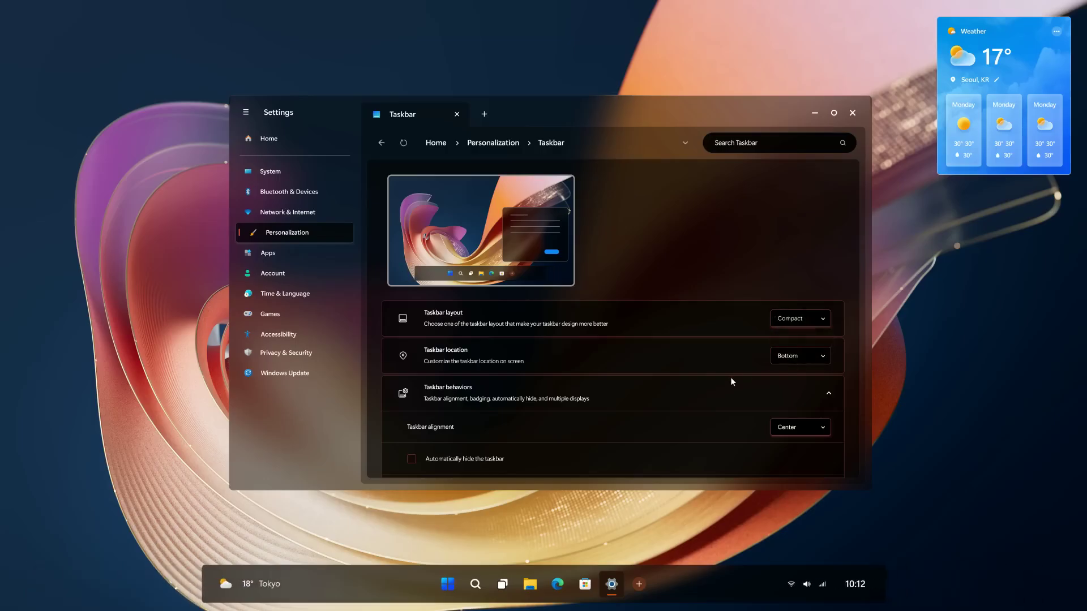
pyautogui.click(853, 114)
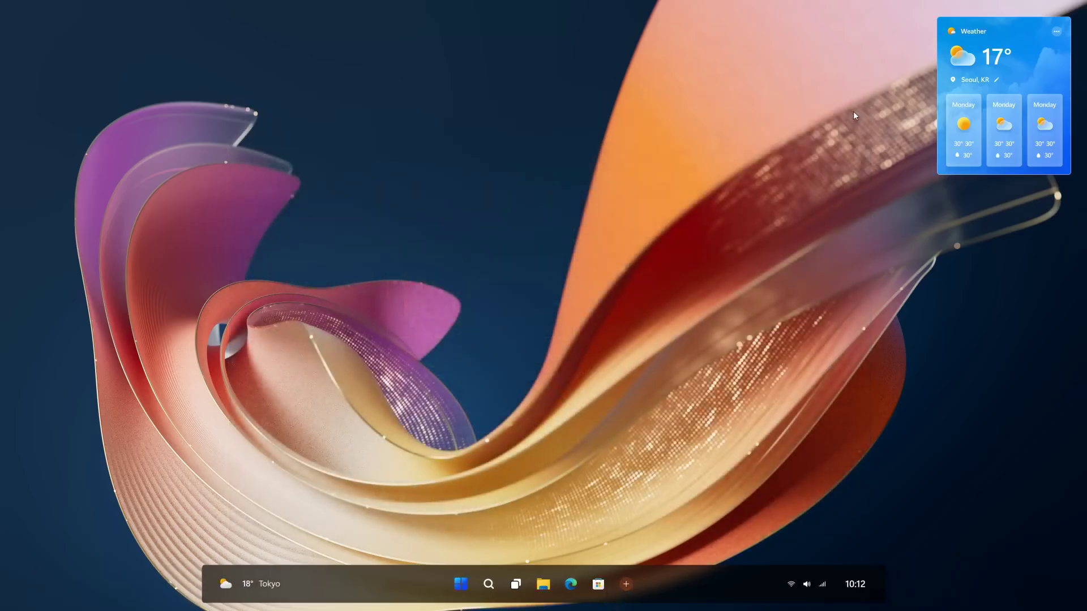
# Open Copilot and ask it "What is Microsoft Windows?".
pyautogui.press('super+c')
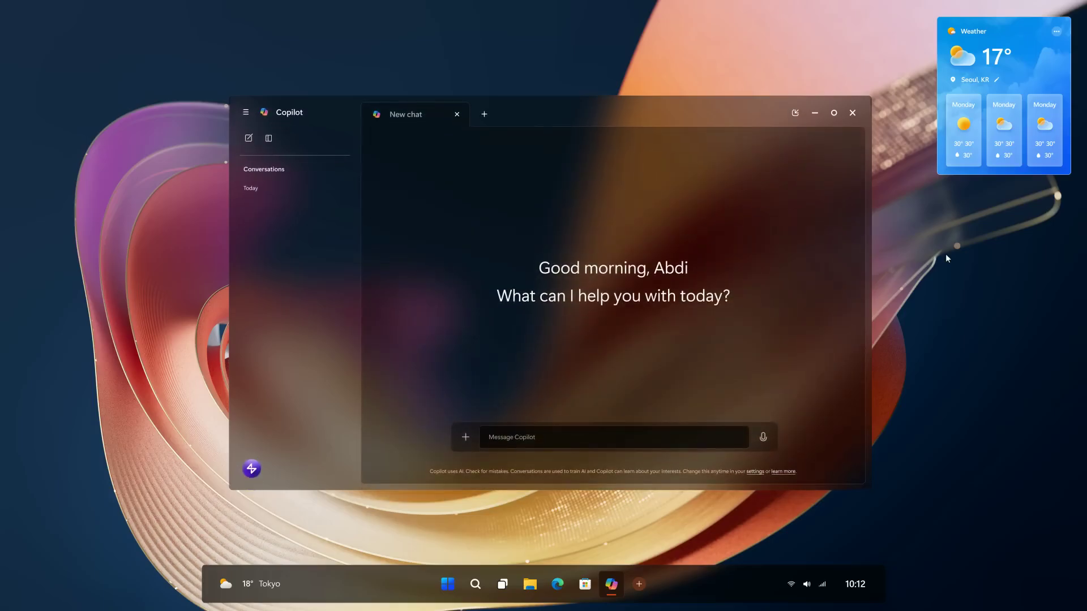
pyautogui.click(689, 440)
pyautogui.write('W')
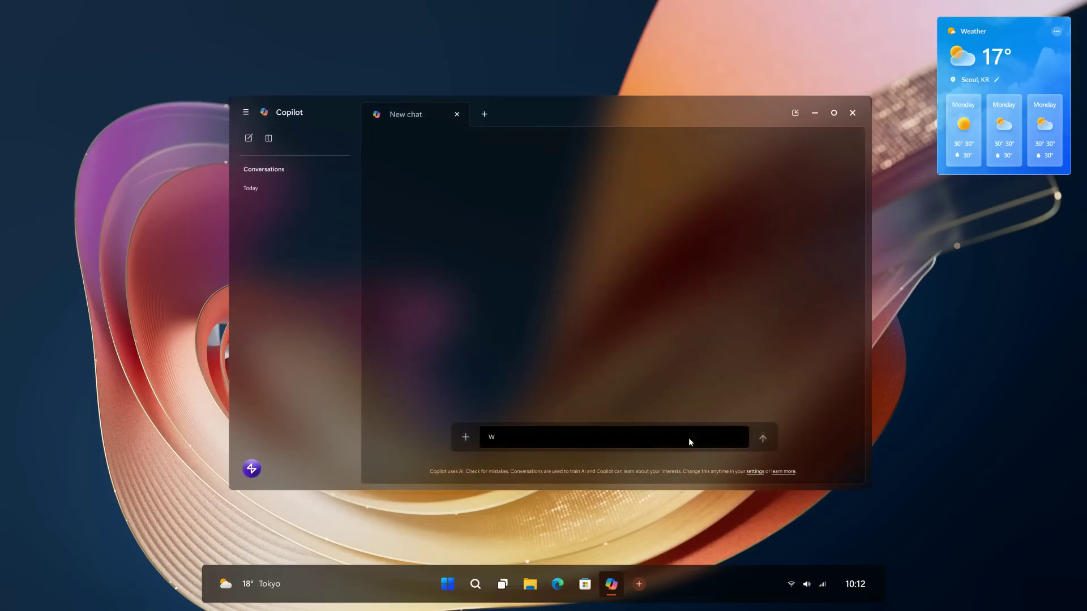
pyautogui.write('hat is Microsoft Windows?')
pyautogui.press('Return')
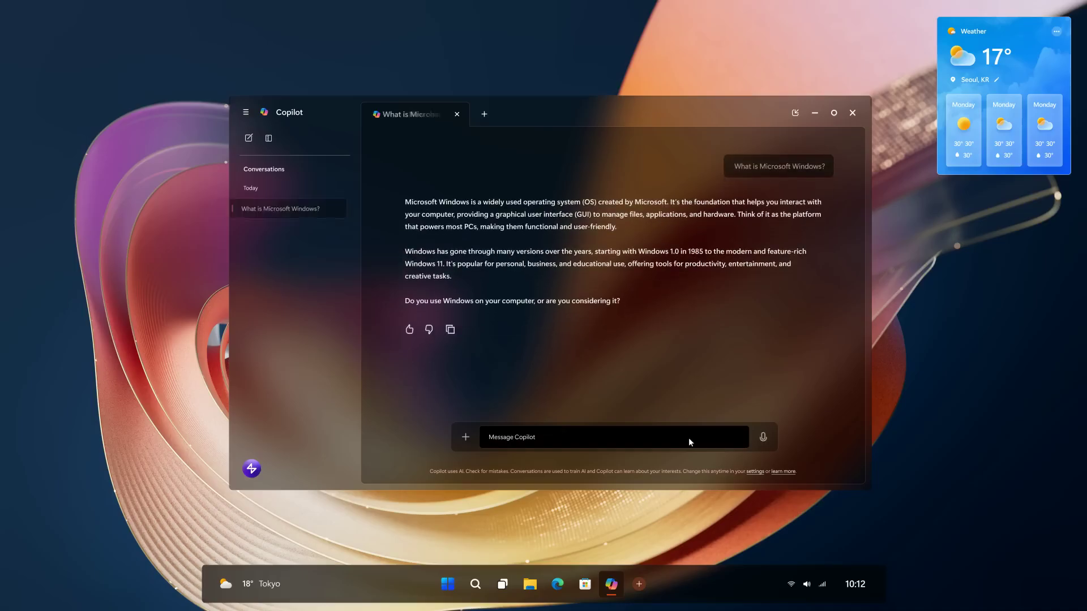
# Send Copilot the prompt "Create the image of downtown city at the beautiful night", view the first generated image enlarged and close Copilot.
pyautogui.write('create the image of downtown city at the beautifu')
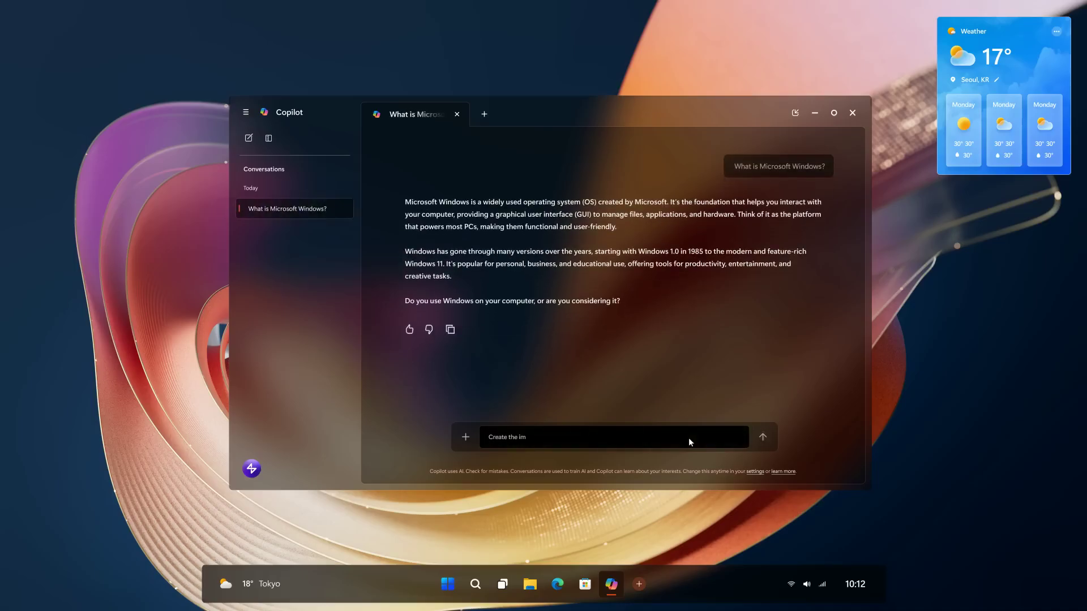
pyautogui.write('l night')
pyautogui.press('Return')
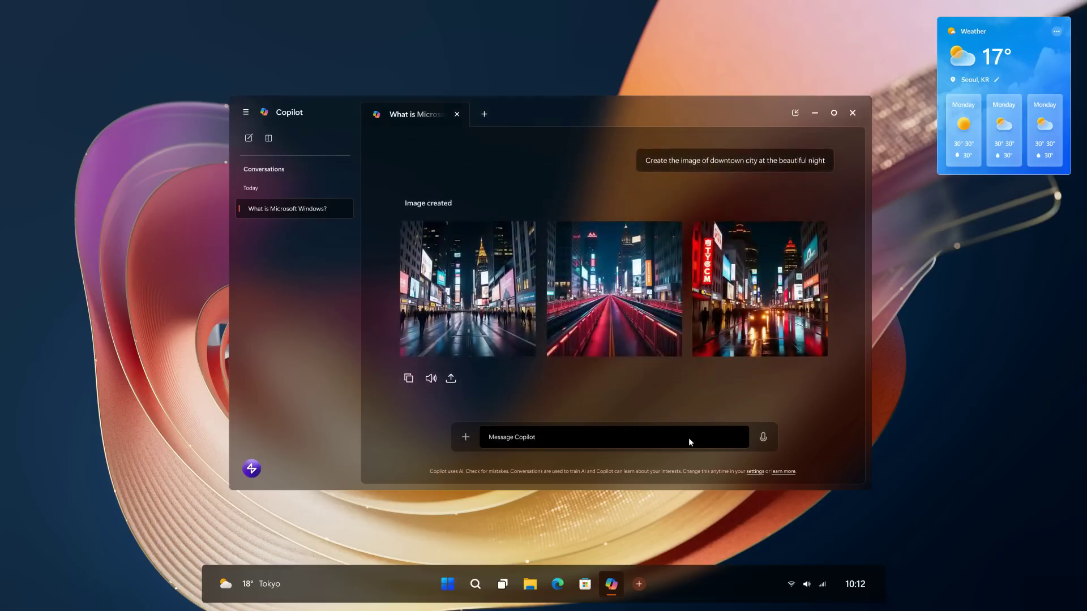
pyautogui.click(430, 315)
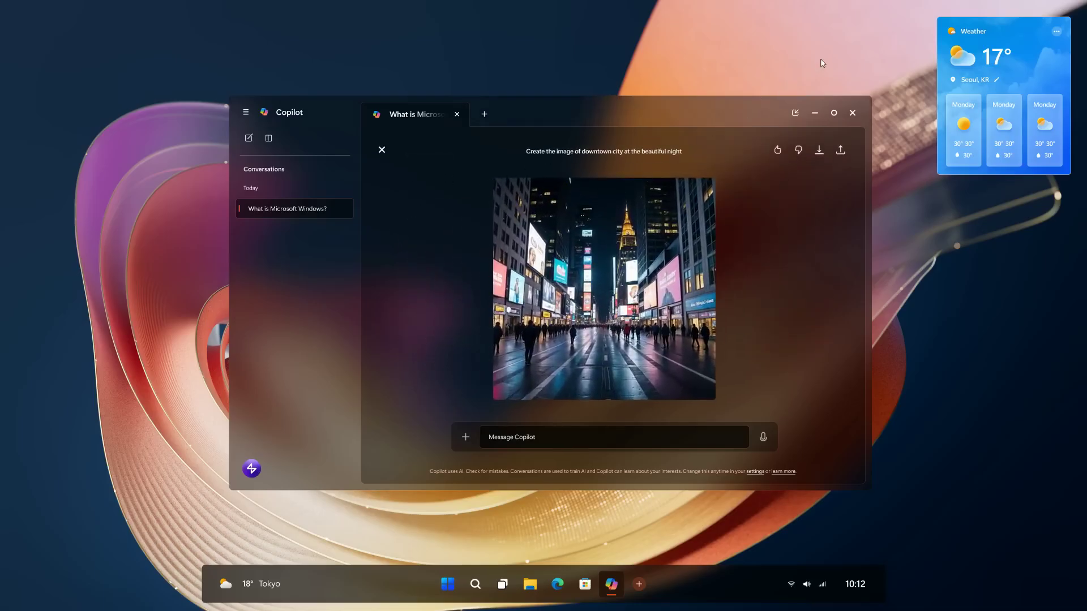
pyautogui.click(853, 112)
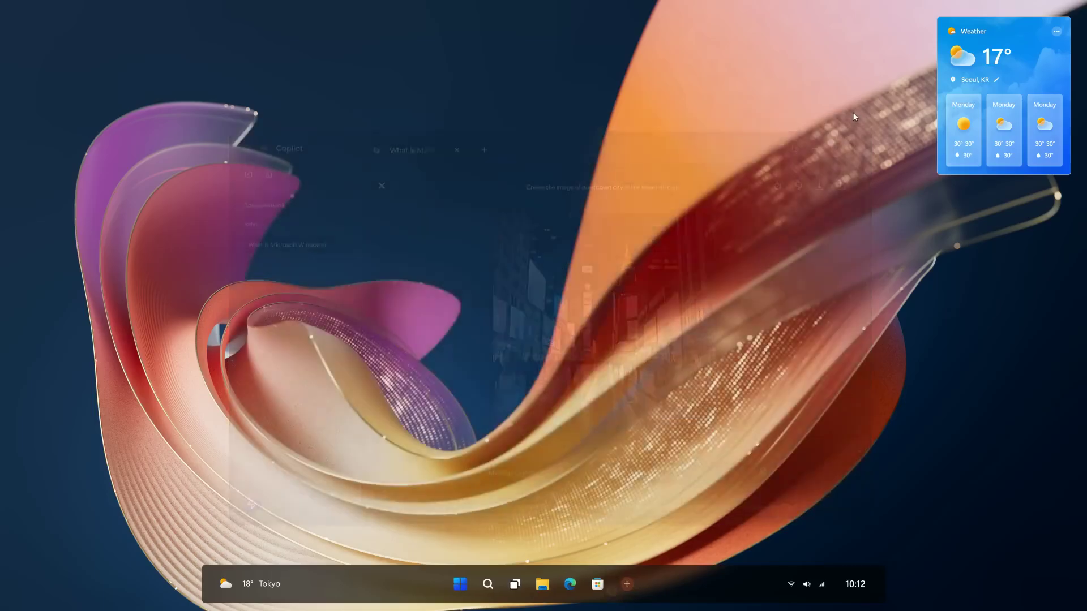
# Shut down the computer from the power options in Quick settings.
pyautogui.click(800, 589)
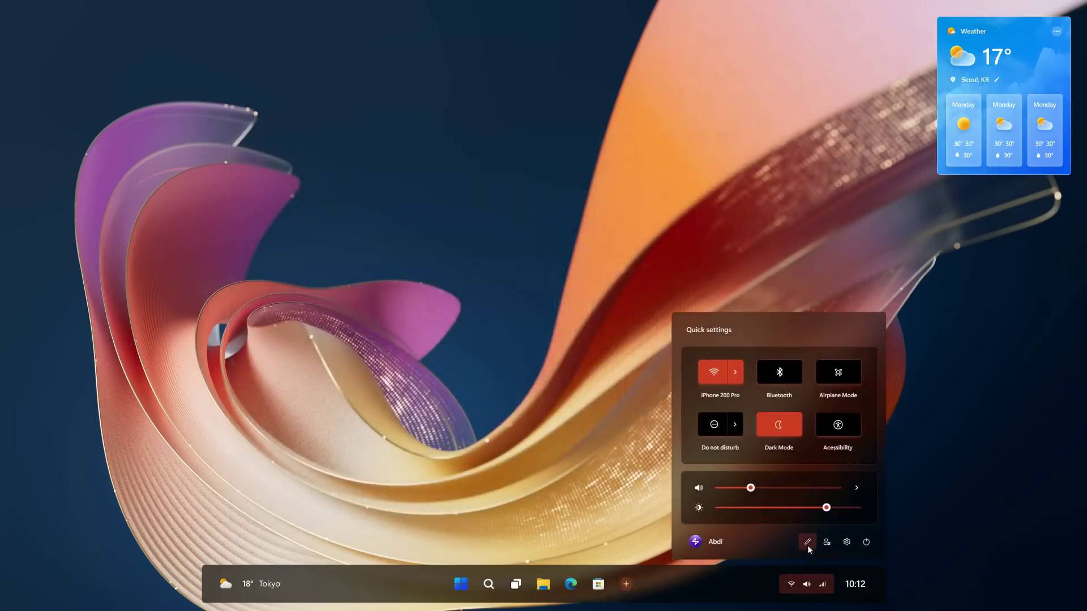
pyautogui.click(865, 543)
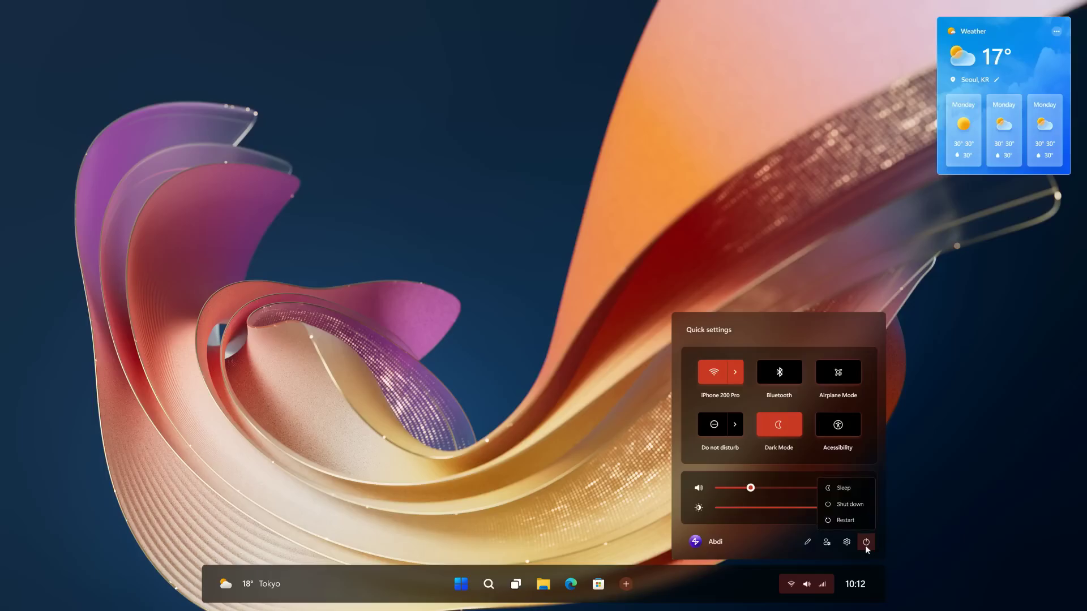
pyautogui.click(866, 509)
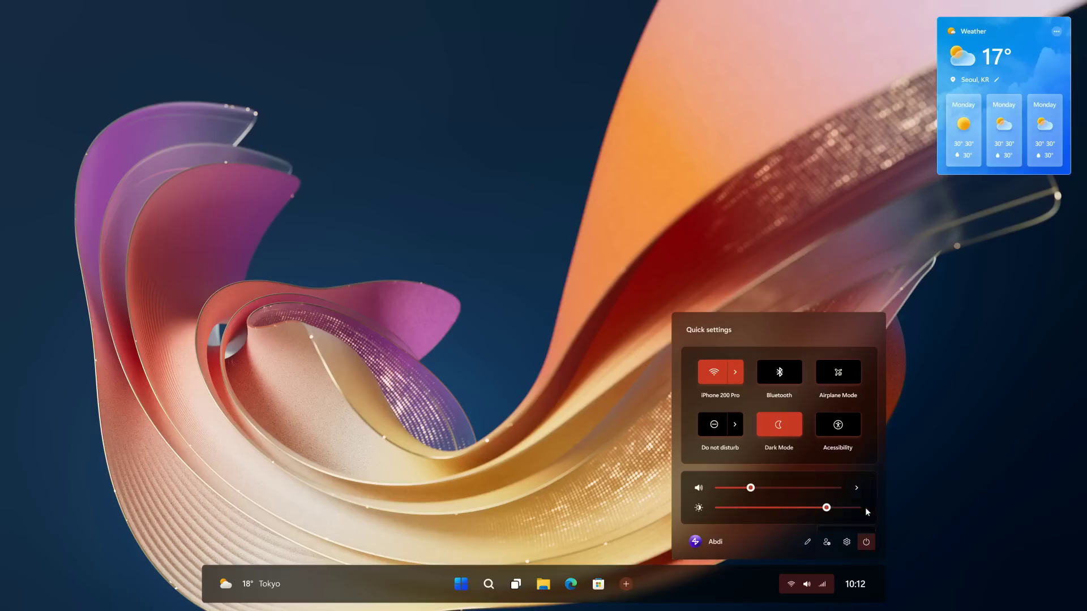